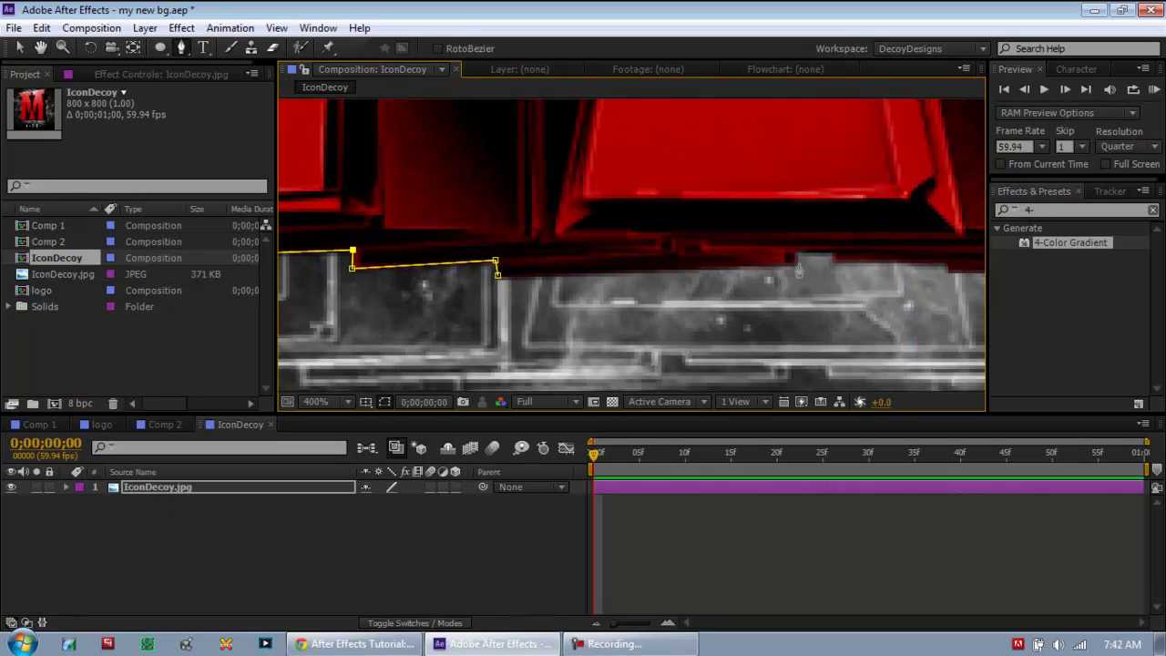
- Add the final Pen vertices along the M logo's edge, panning to reach the path's end point
left_click(948, 262)
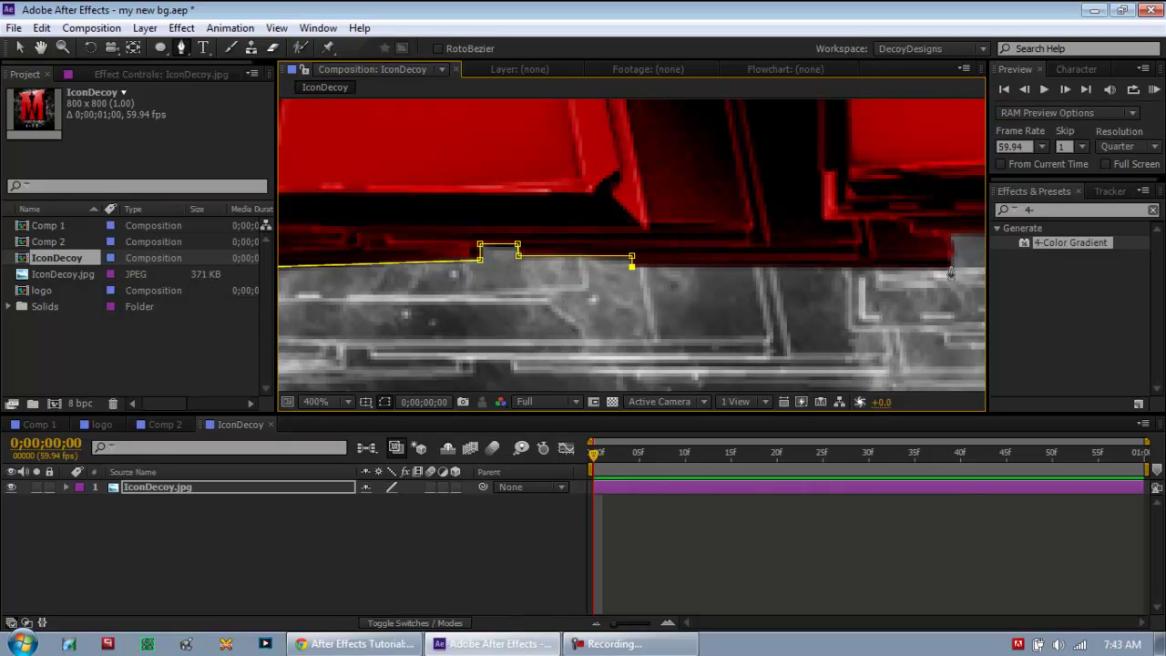
left_click(789, 281)
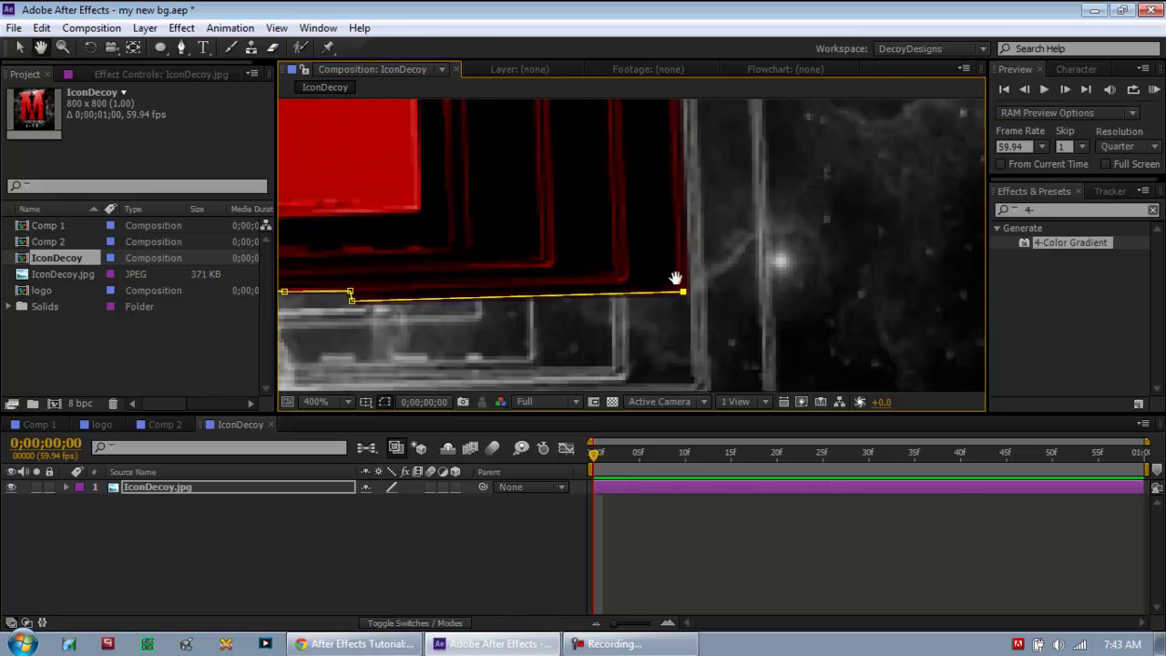
scroll(638, 274, "down", 3)
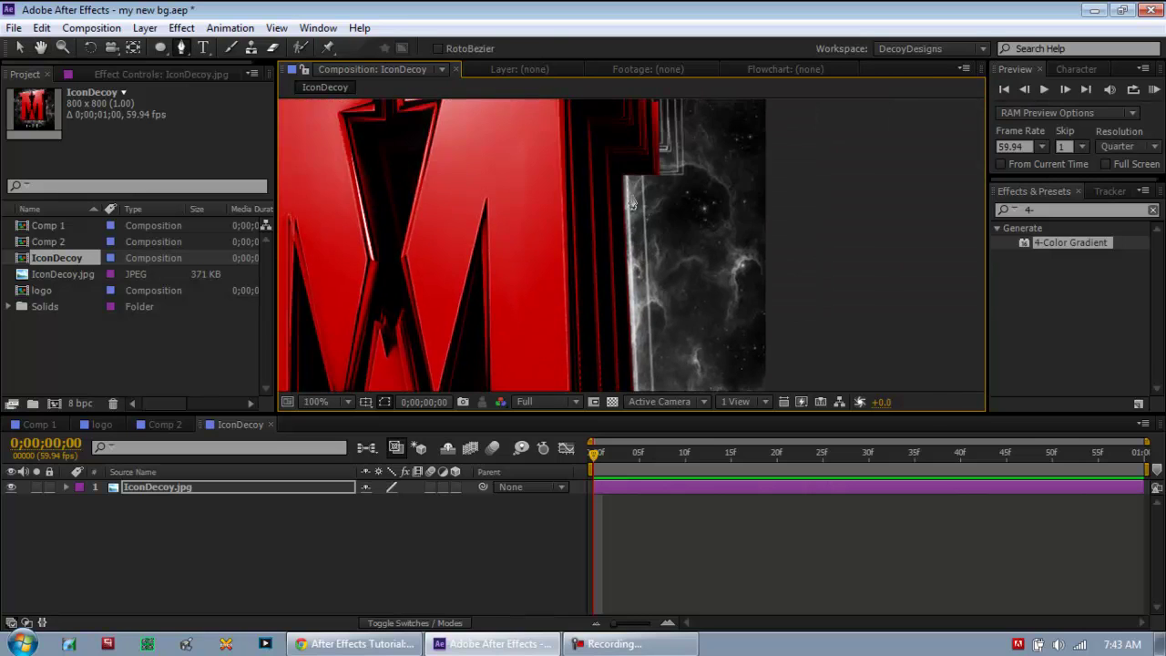
scroll(676, 157, "up", 2)
mouse_move(676, 157)
left_mouse_down()
mouse_move(531, 262)
mouse_move(661, 252)
left_mouse_up()
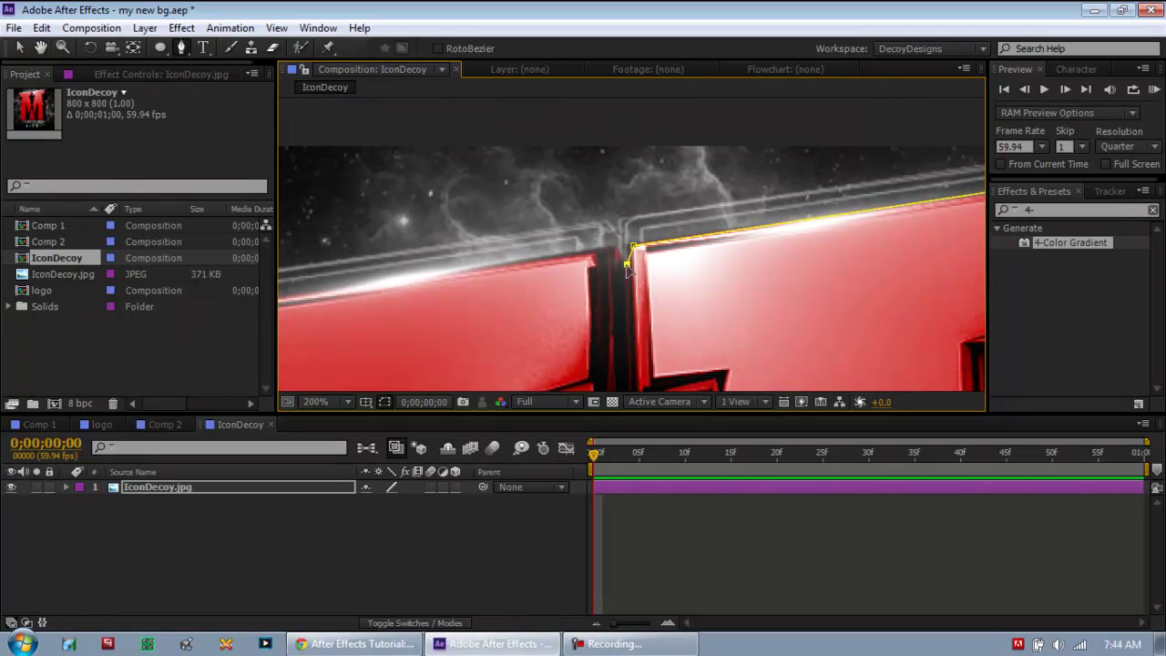
scroll(628, 266, "down", 4)
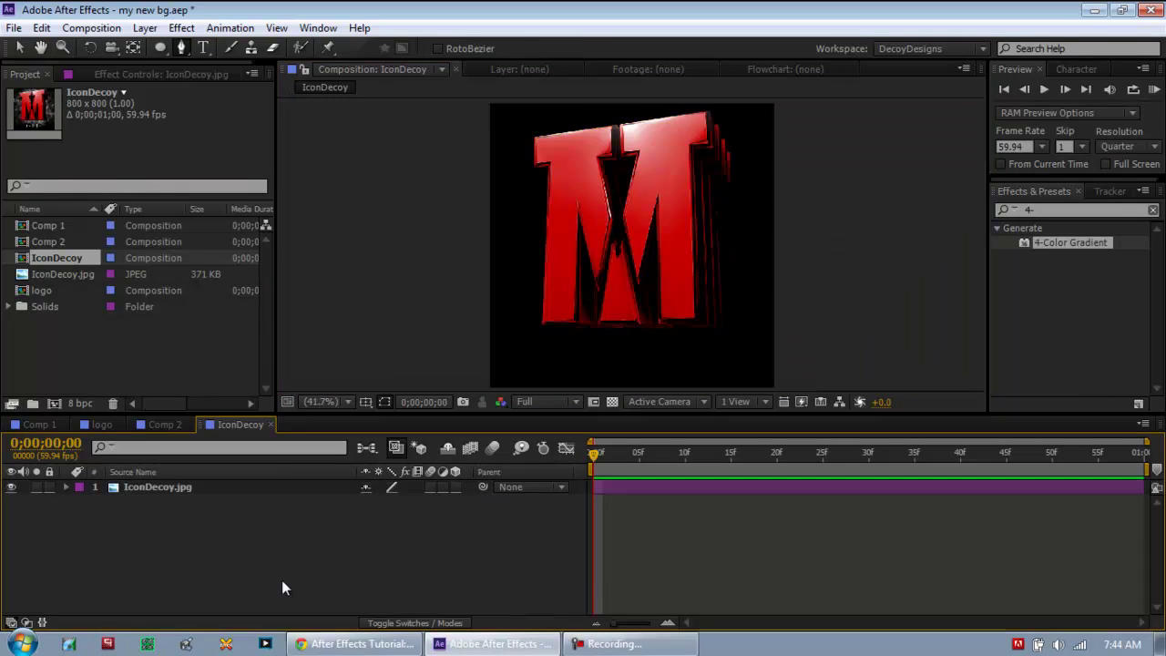
- Close the mask path on the M logo and select the IconDecoy.jpg layer
left_click(93, 487)
key("m")
key("m")
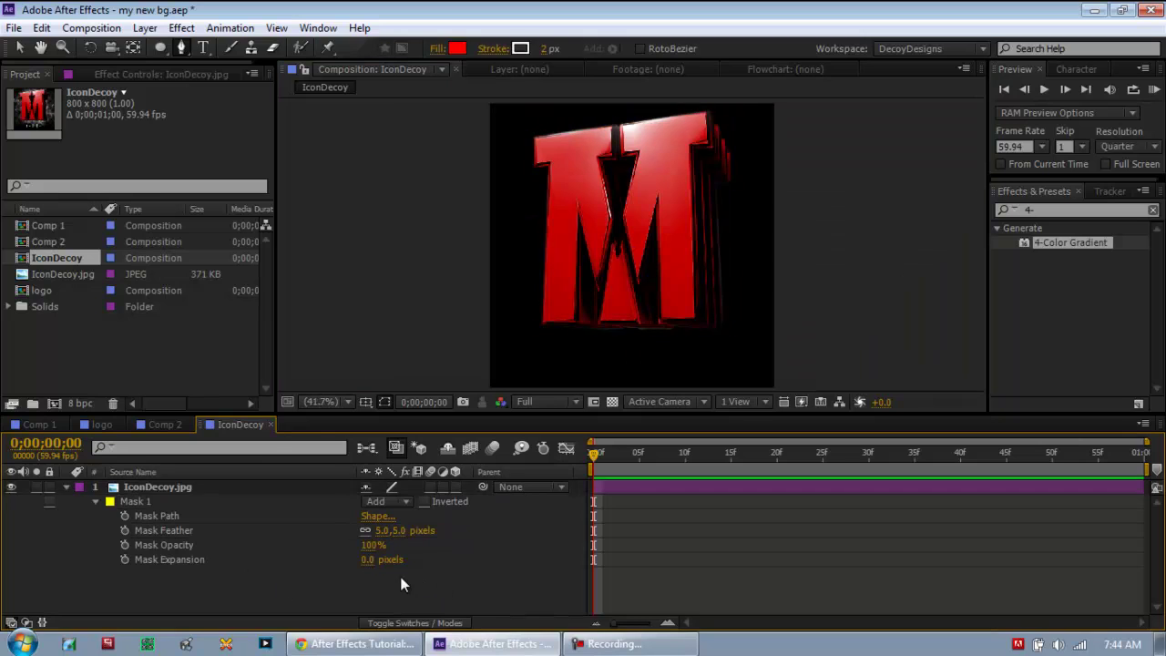
left_click(1080, 210)
key("BackSpace")
key("BackSpace")
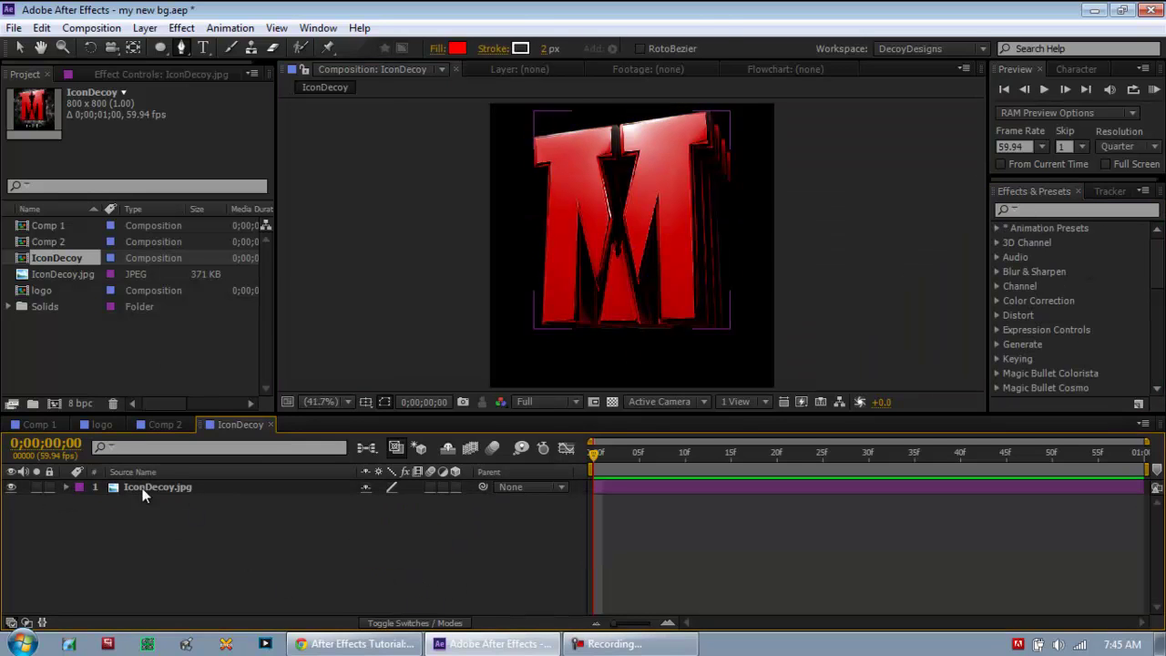
left_click(145, 27)
- Add a new solid with a 4-Color Gradient effect set to Color blending
left_click(604, 64)
key("ctrl+shift+y")
left_click(531, 390)
key("Return")
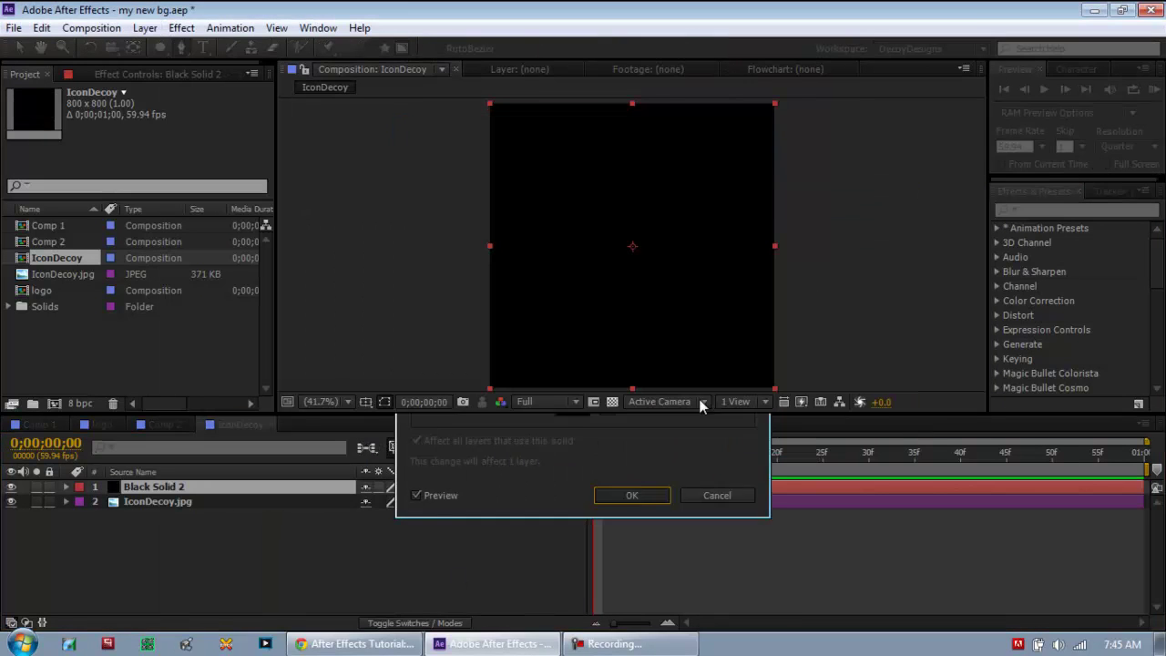
key("Return")
key("ctrl+alt+shift+e")
left_click(173, 296)
left_click(239, 289)
left_click(246, 299)
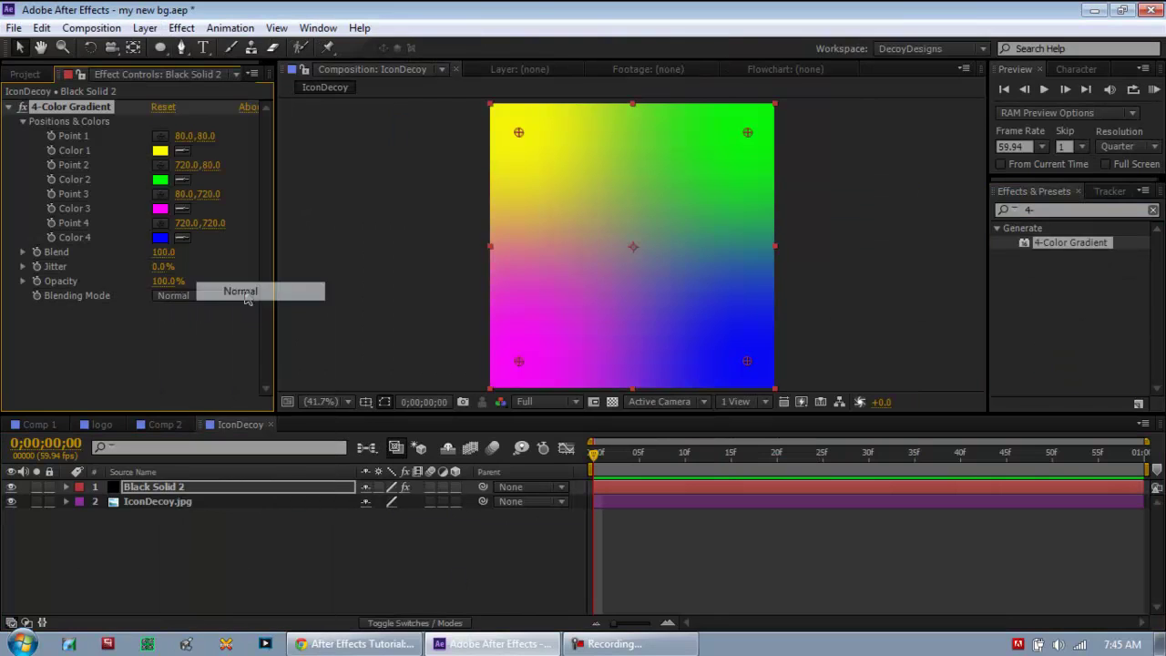
left_click(157, 501)
- Switch the gradient blending between Color and Add, then delete the gradient solid
key("m")
left_click(153, 487)
left_click(200, 295)
left_click(199, 297)
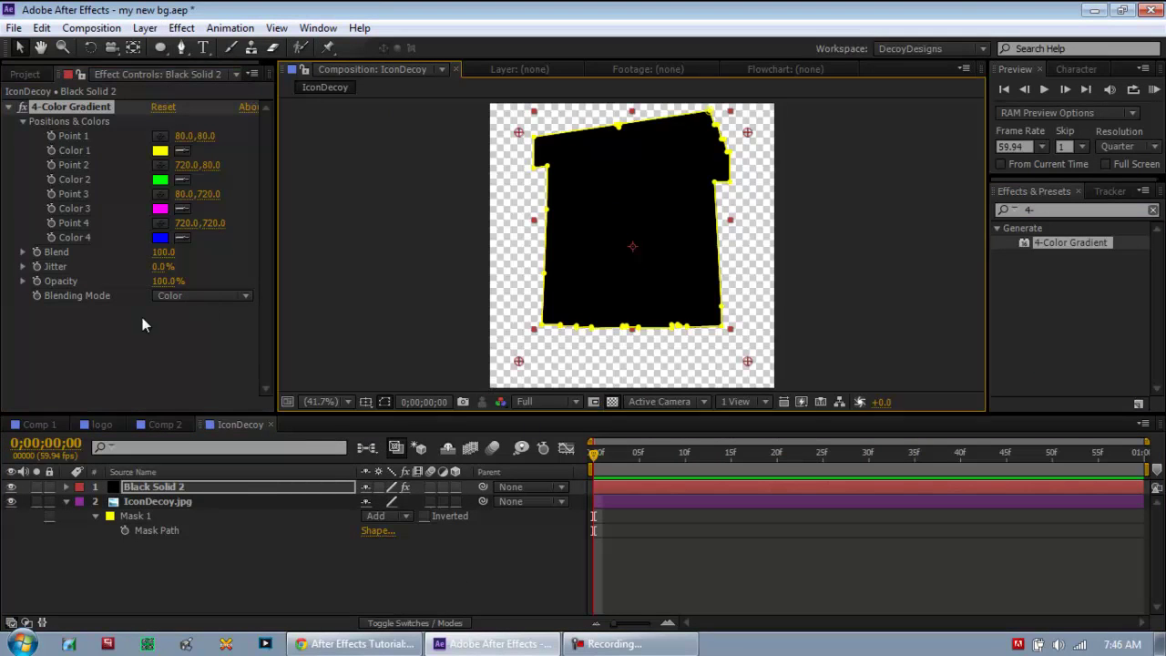
left_click(200, 295)
left_click(231, 300)
left_click(197, 492)
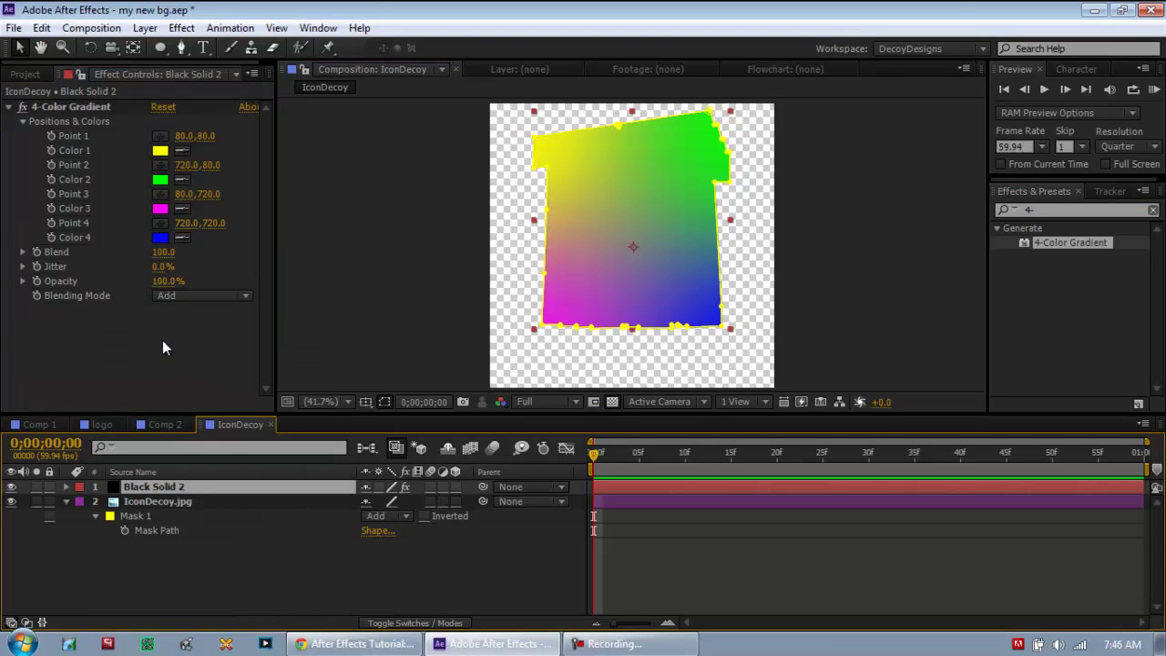
key("Delete")
- Create an adjustment layer carrying the 4-Color Gradient with Color blending mode
key("ctrl+alt+y")
key("ctrl+alt+shift+e")
left_click(200, 295)
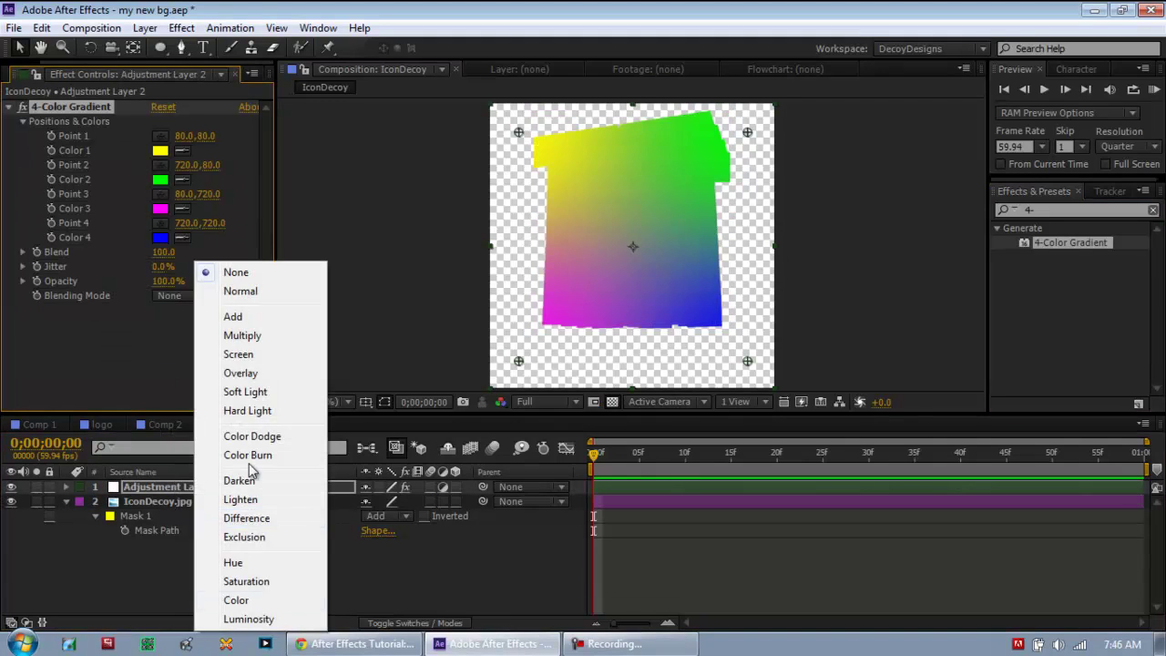
left_click(241, 595)
left_click(620, 242)
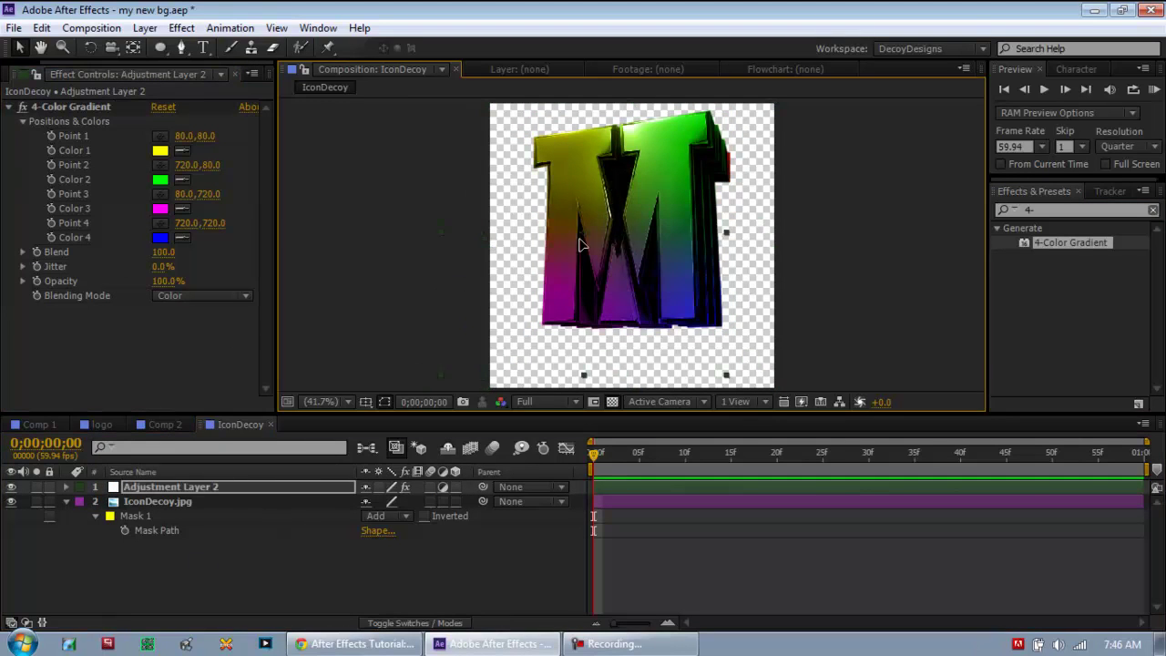
- Apply Levels to the adjustment layer and pre-compose it with IconDecoy.jpg
left_click(1074, 209)
type("levels")
mouse_move(1047, 330)
left_mouse_down()
mouse_move(125, 280)
mouse_move(365, 302)
left_mouse_up()
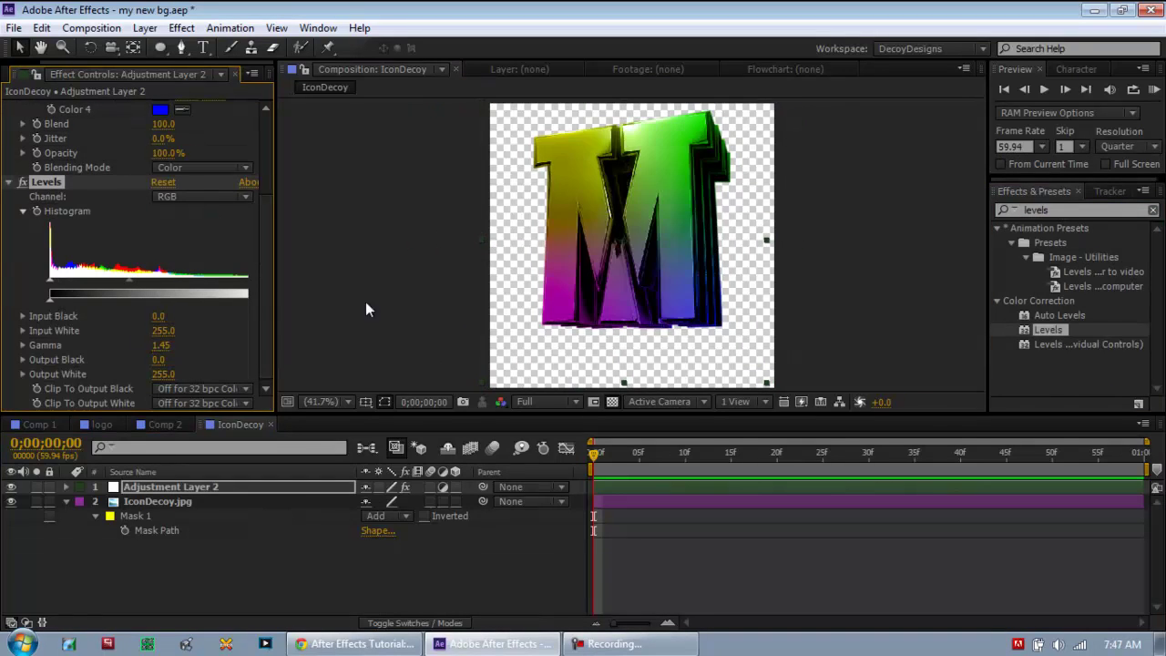
left_click(240, 425)
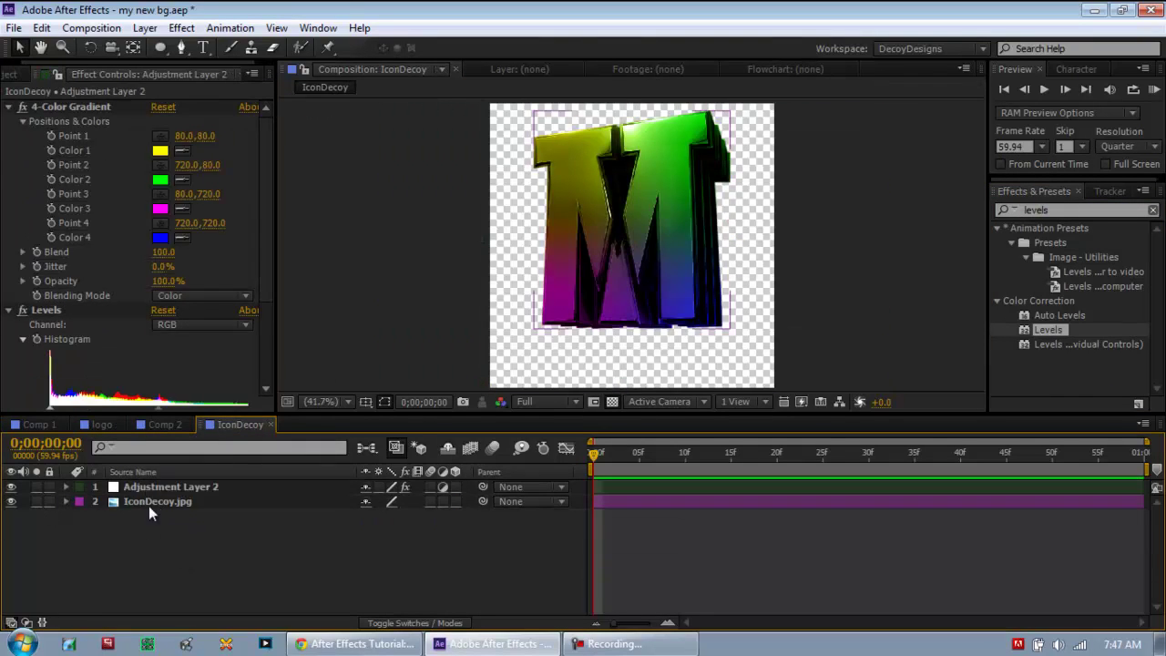
left_click(148, 503)
key("ctrl+shift+c")
- Name the precomp logo111 and place it into the logo composition
type("logo111")
left_click(563, 400)
left_click(728, 430)
left_click(271, 425)
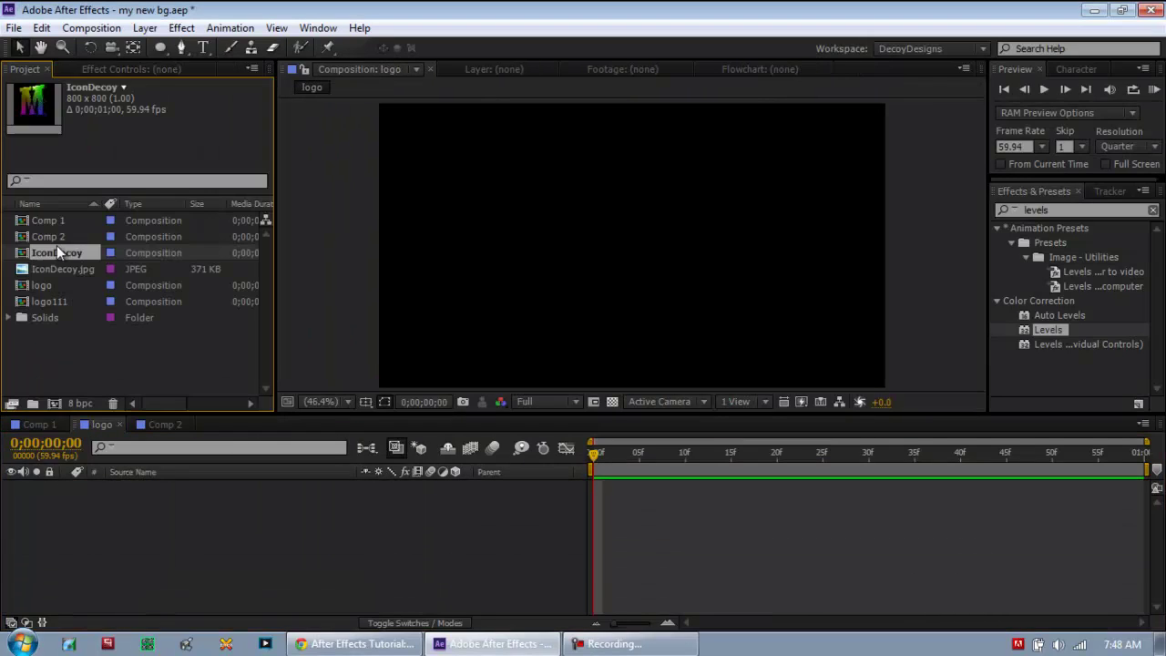
left_click_drag(56, 245, 357, 359)
- Scale the logo111 layer down to 33%
left_click(195, 490)
key("s")
left_click_drag(401, 501, 364, 501)
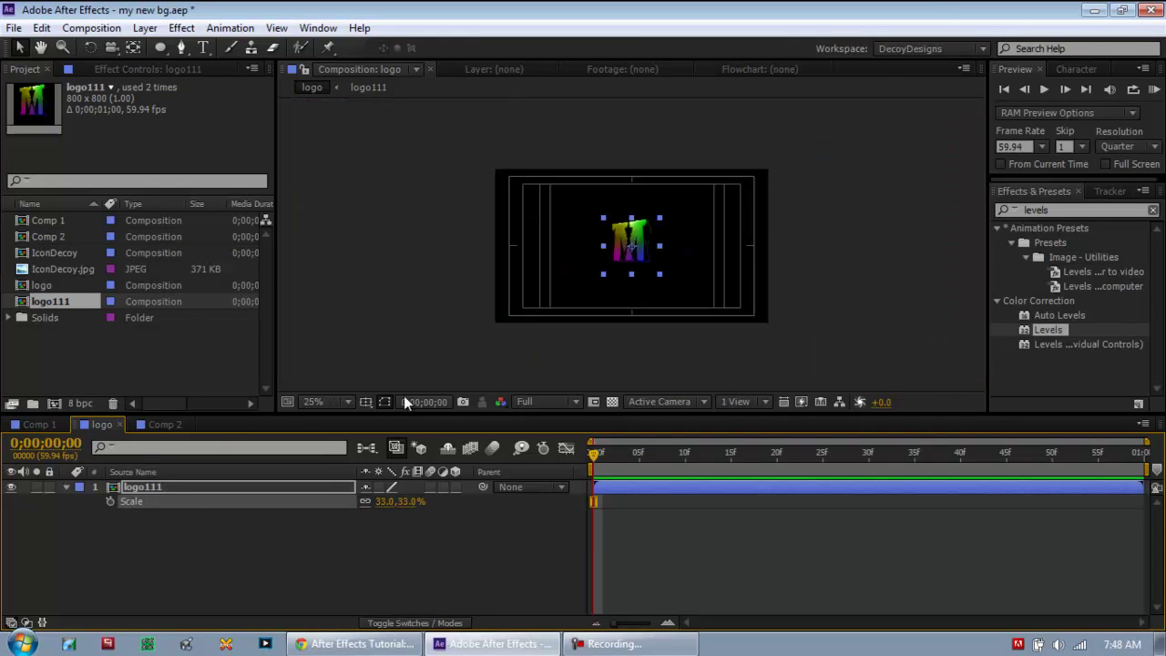
key("p")
- Type 'DECOY' left of the logo in the TYPOGRAPH PRO font
left_click(203, 47)
left_click(982, 48)
left_click(1056, 298)
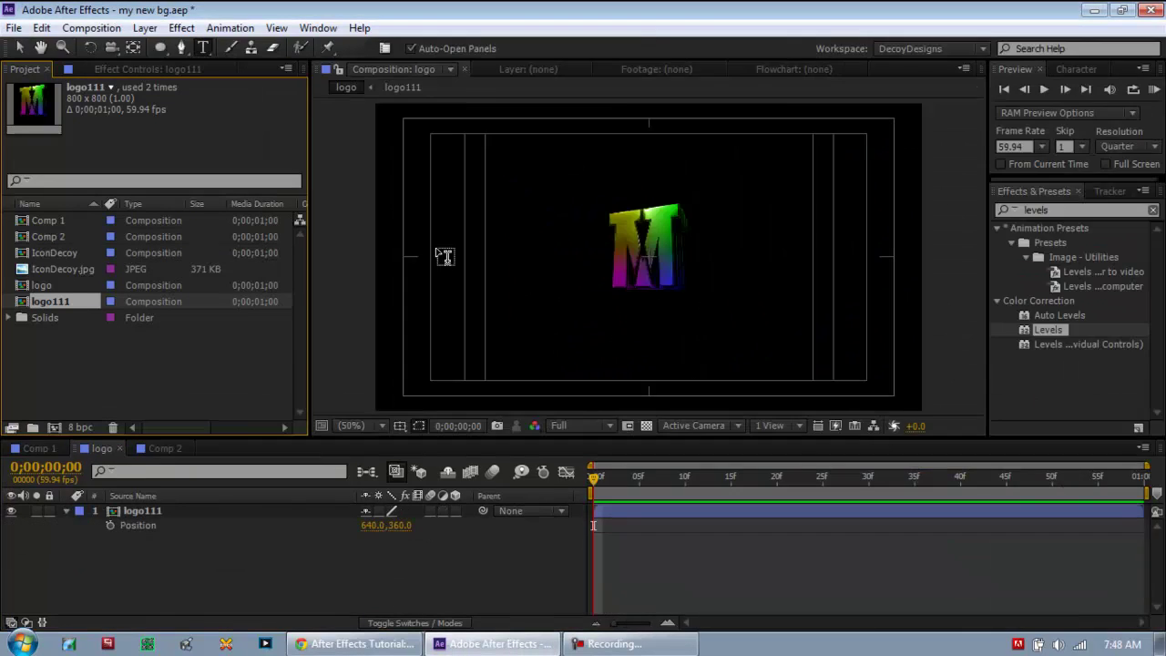
left_click(1089, 93)
left_click_drag(1154, 206, 1148, 300)
scroll(1053, 263, "down", 1)
left_click(1053, 262)
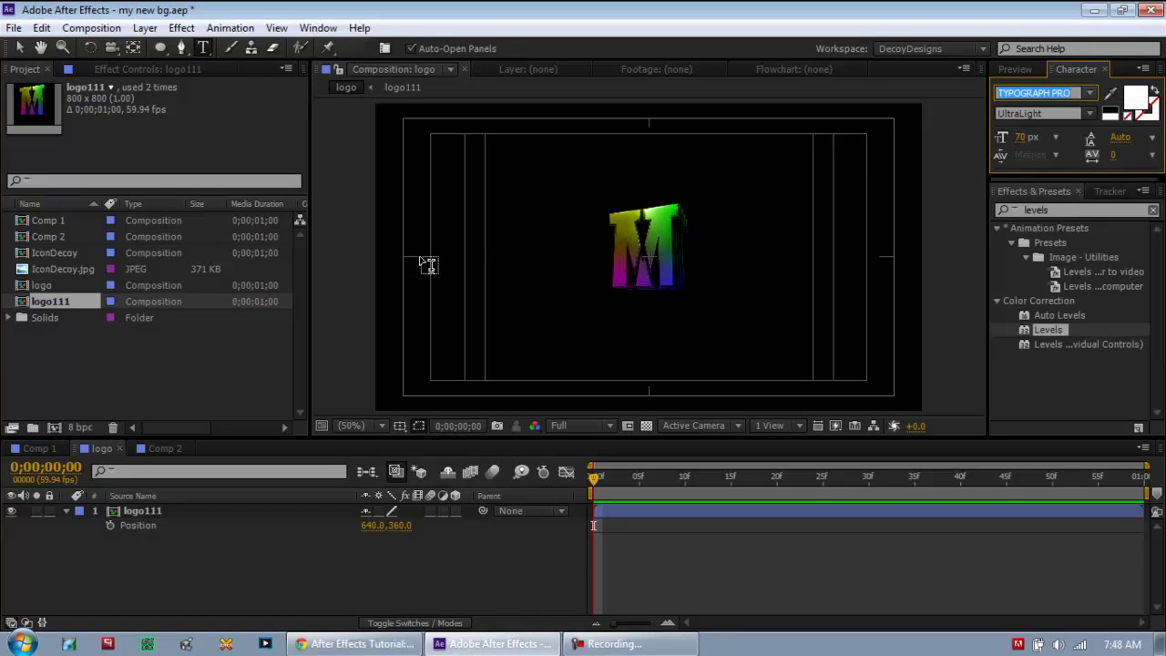
left_click(424, 258)
type("DECOY")
key("Escape")
- Name the text layer Decoy and duplicate it
key("v")
scroll(584, 268, "up", 2)
scroll(584, 268, "up", 4)
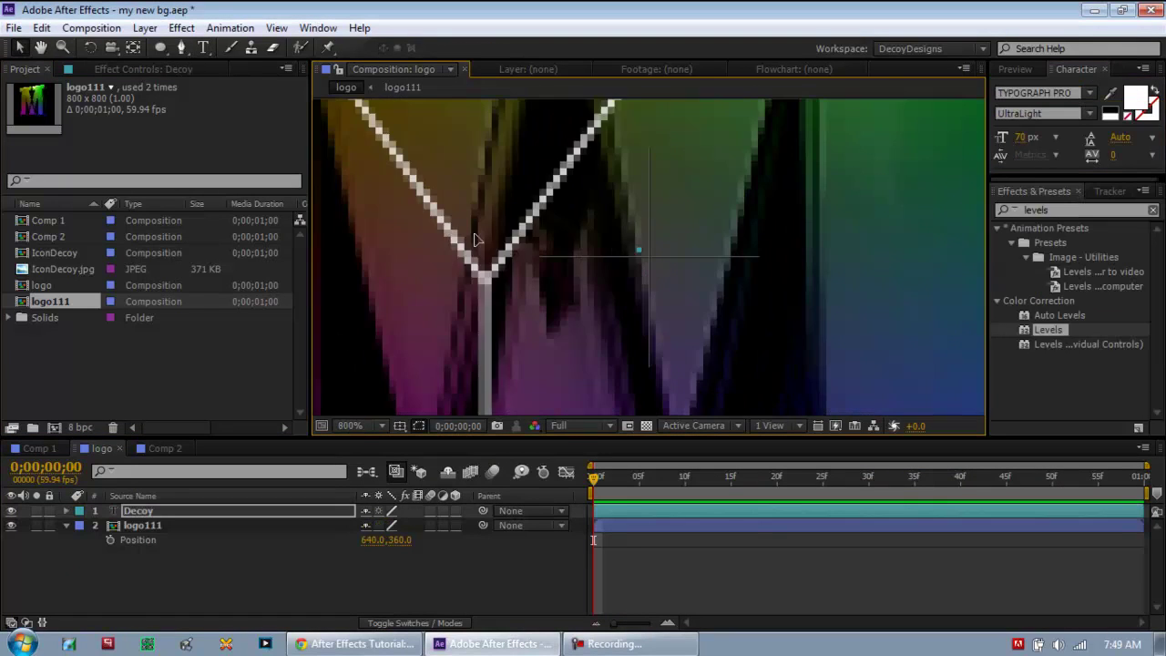
scroll(584, 268, "up", 1)
scroll(584, 268, "down", 6)
key("Return")
key("p")
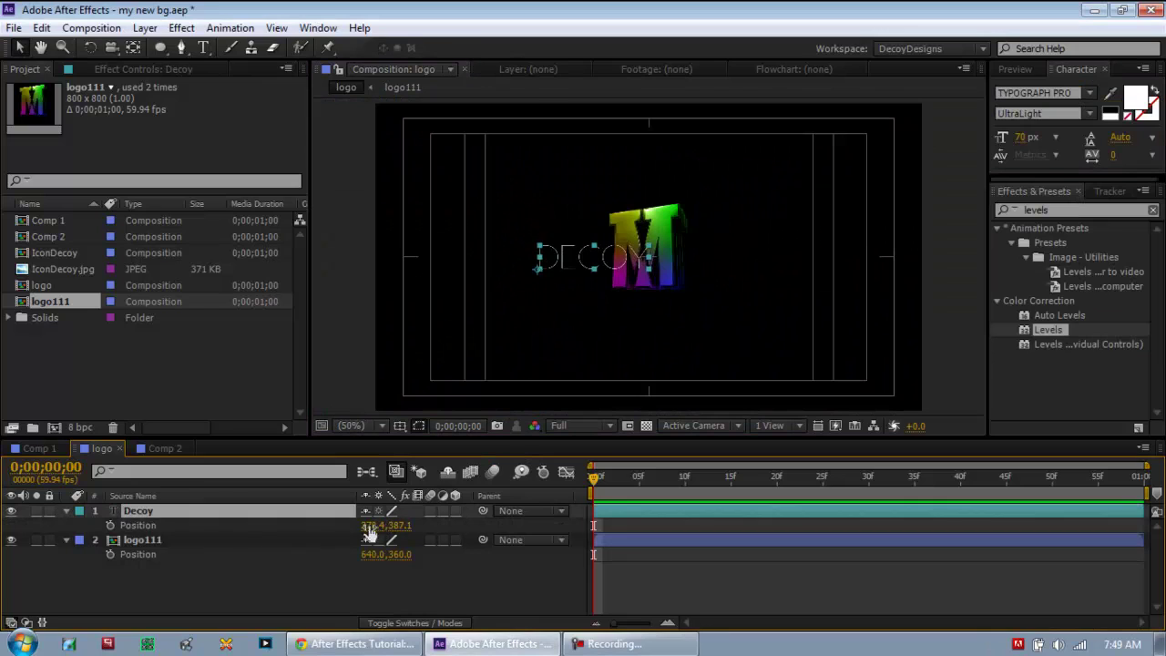
key("ctrl+d")
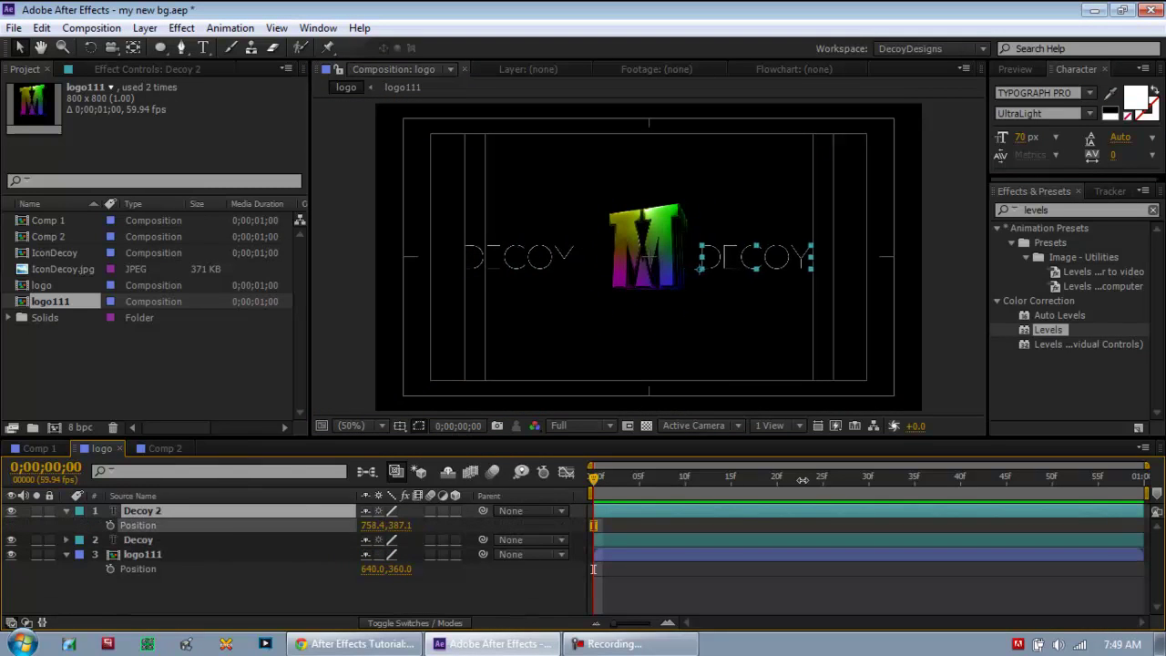
- Retype the duplicate as 'DESIGNS' and name its layer Designs
left_click(203, 48)
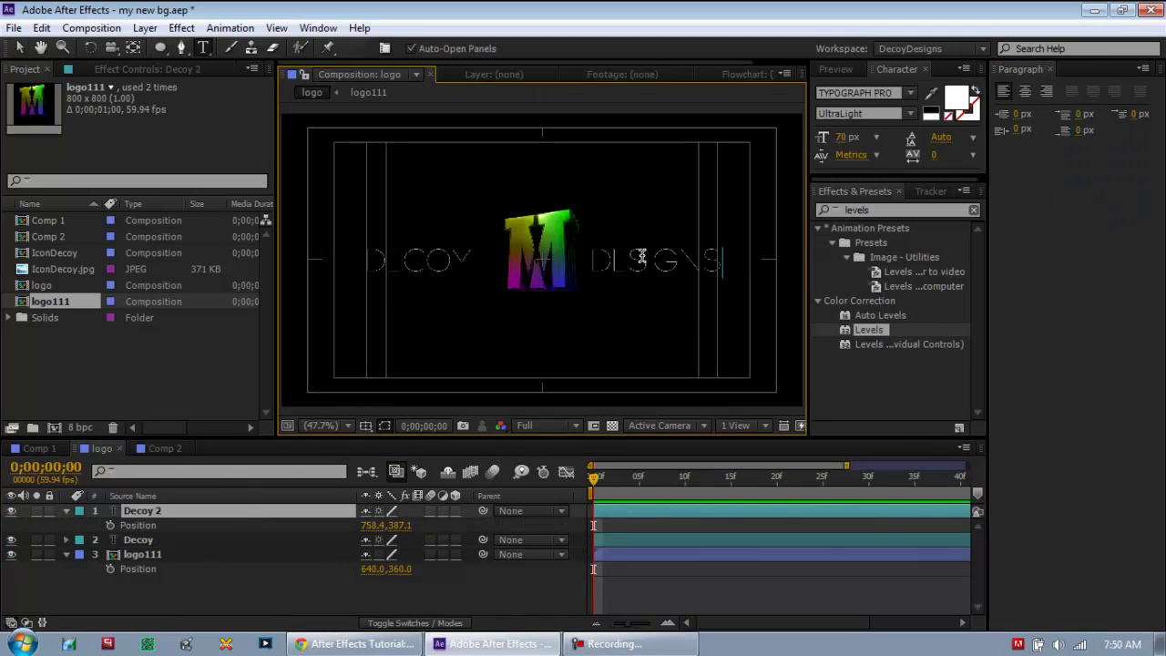
left_click(982, 49)
left_click(929, 301)
left_click(649, 343)
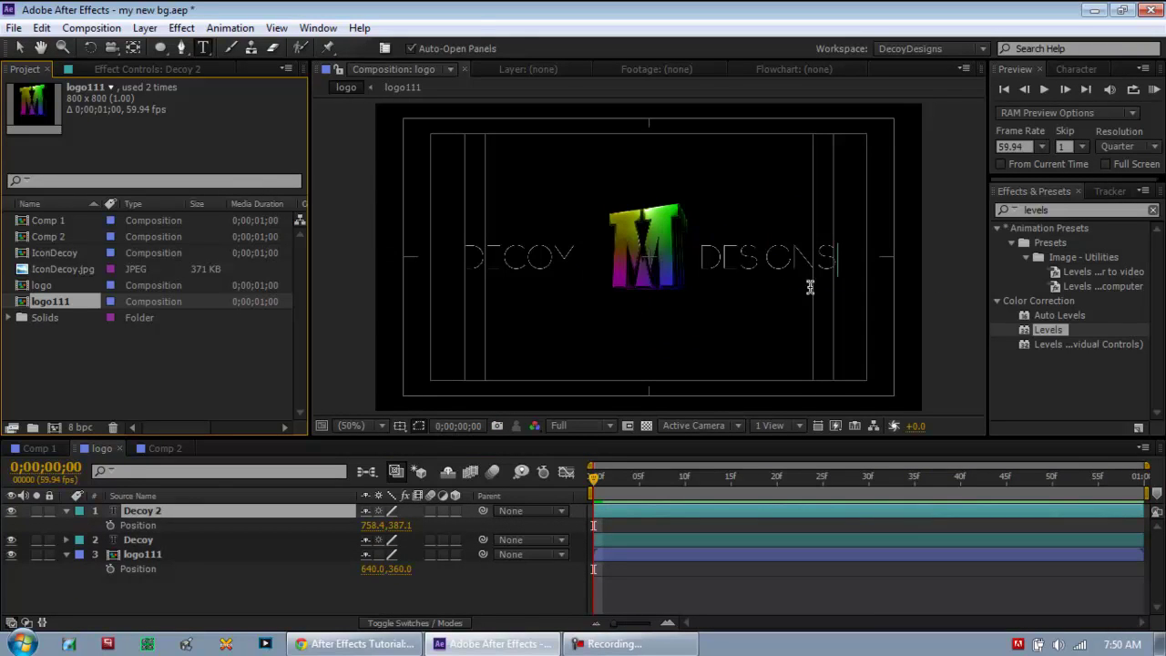
key("Escape")
key("v")
- Scrub the Position values to pull DECOY and DESIGNS closer to the M
left_click(401, 539)
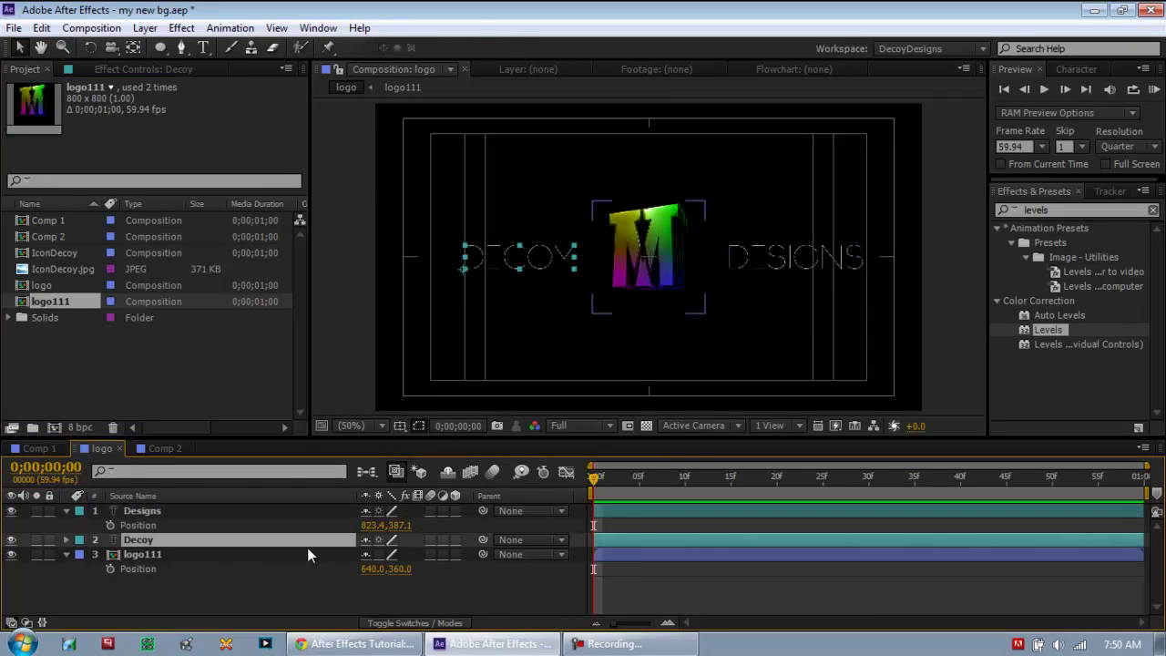
key("p")
left_click_drag(375, 525, 363, 526)
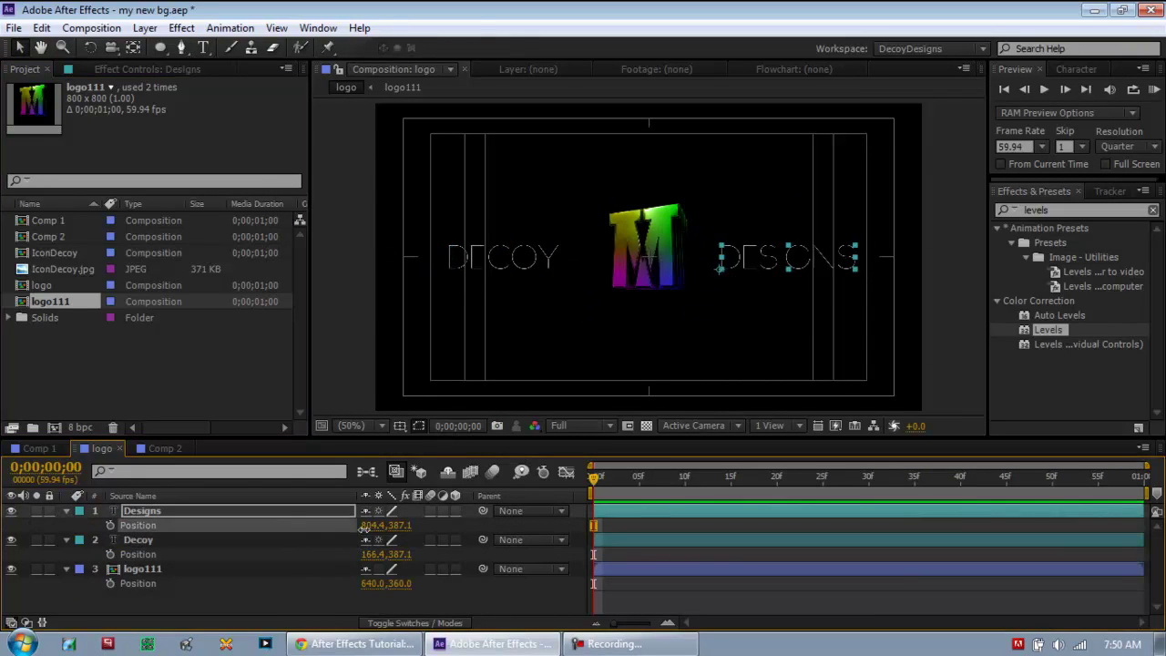
left_click(412, 546)
scroll(489, 276, "up", 2)
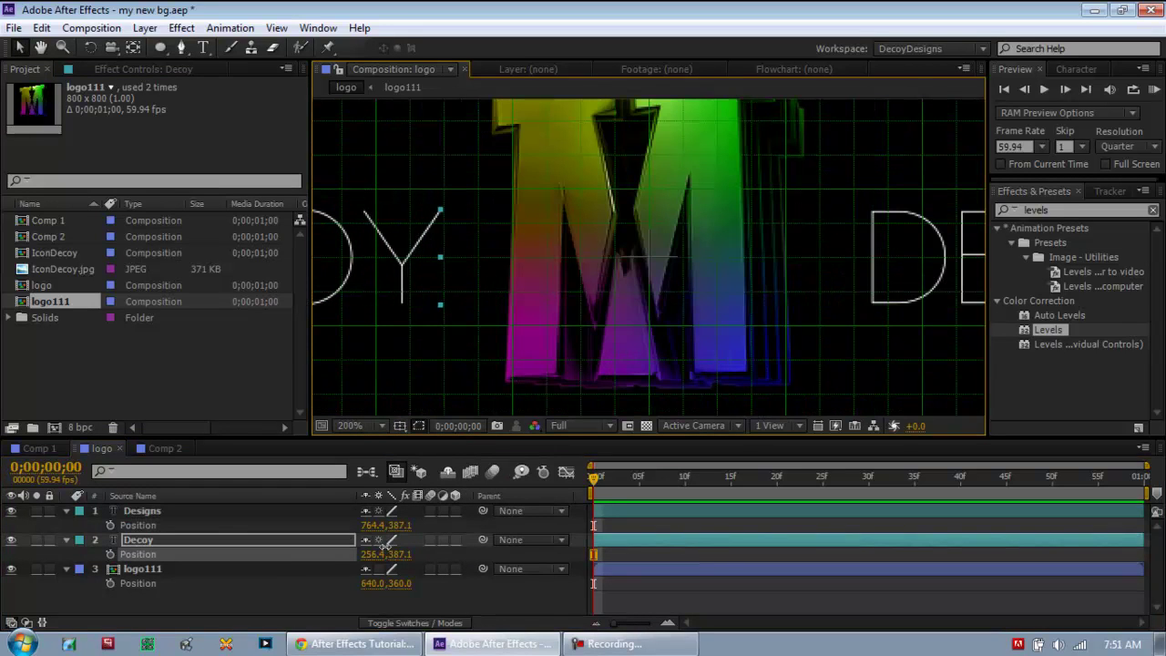
left_click_drag(375, 525, 367, 526)
scroll(491, 273, "down", 4)
- Hide the grid, duplicate the Designs layer, and show the safe guides
left_click(399, 425)
left_click(429, 484)
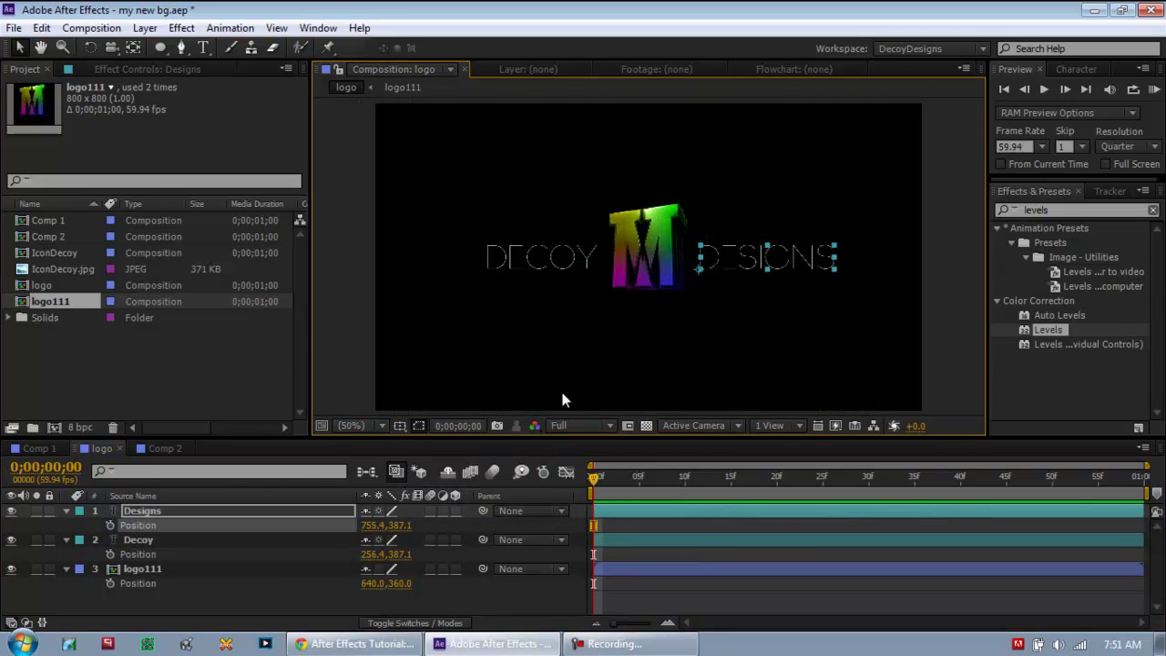
key("ctrl+d")
key("apostrophe")
- Move the Designs copy down and retype it as 'EDITING IS ART' at 50 px
left_click_drag(393, 525, 364, 537)
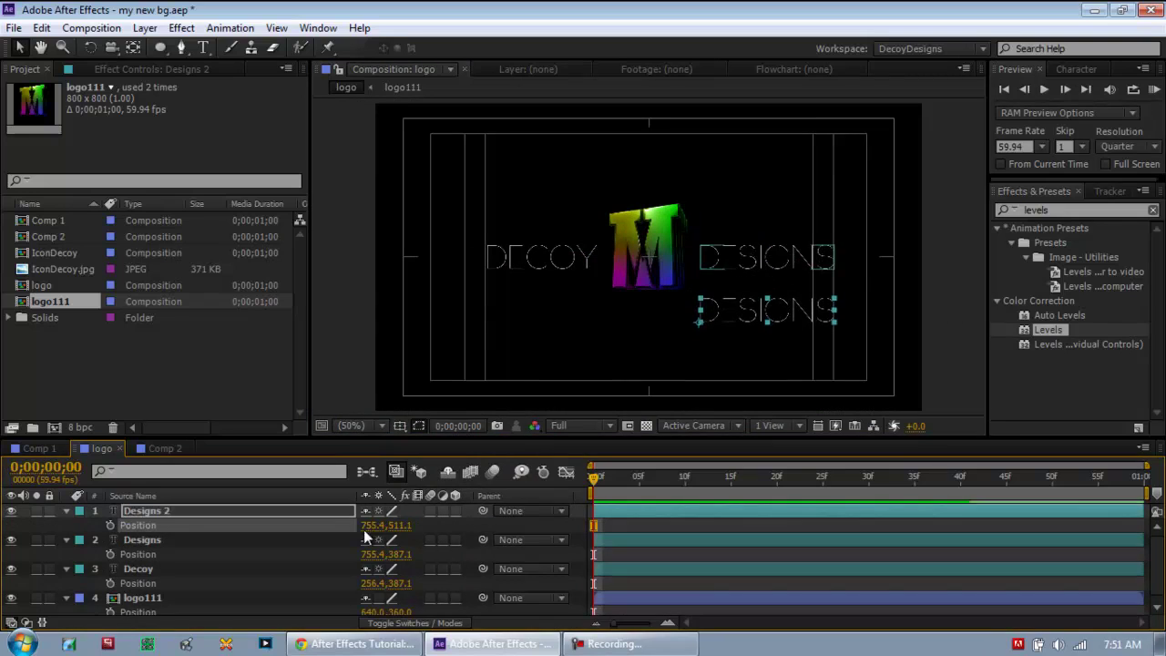
double_click(649, 310)
key("BackSpace")
type("EDITING'S ART")
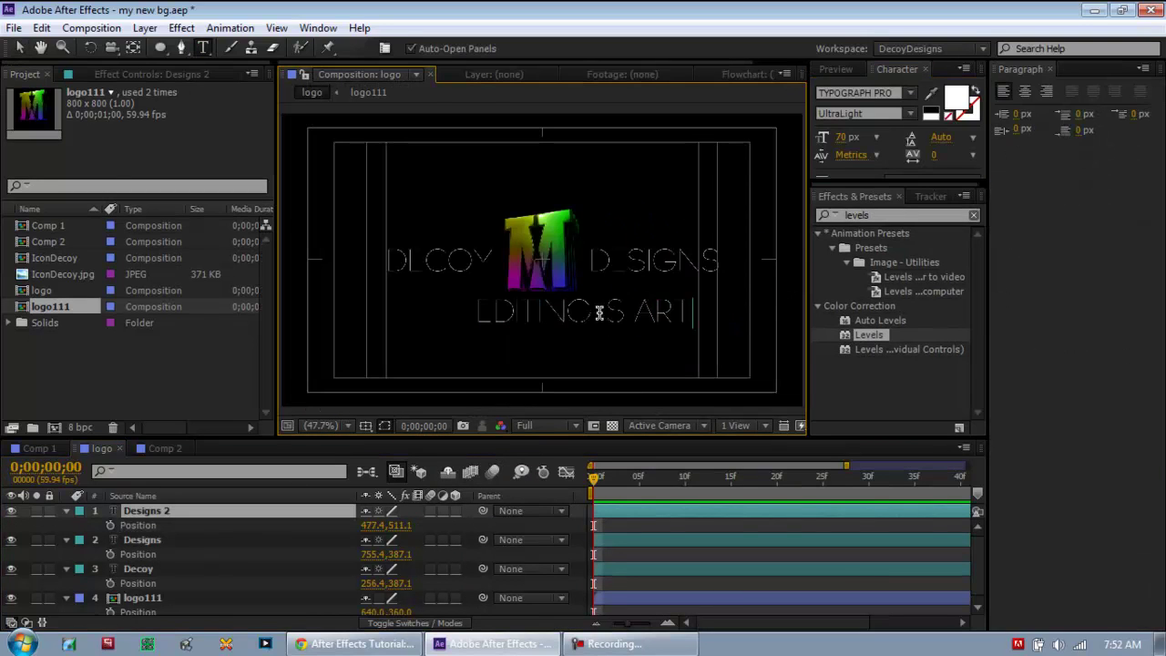
key("ctrl+a")
left_click_drag(845, 138, 834, 142)
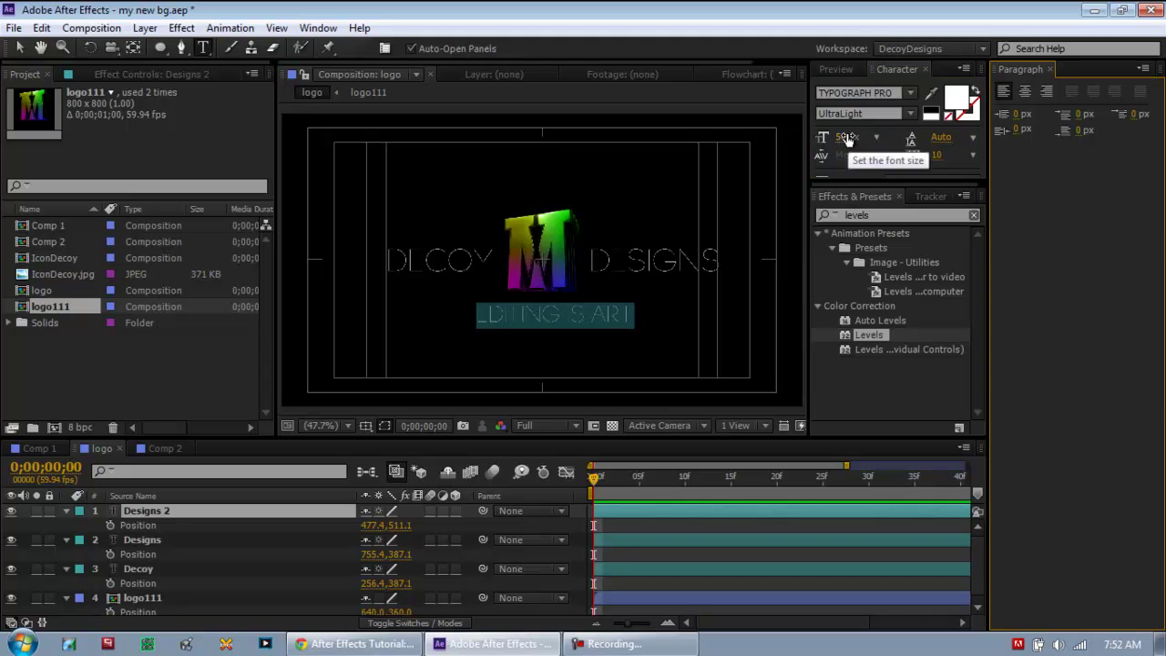
key("KP_Enter")
- Position the EDITING IS ART text just beneath the M logo
key("slash")
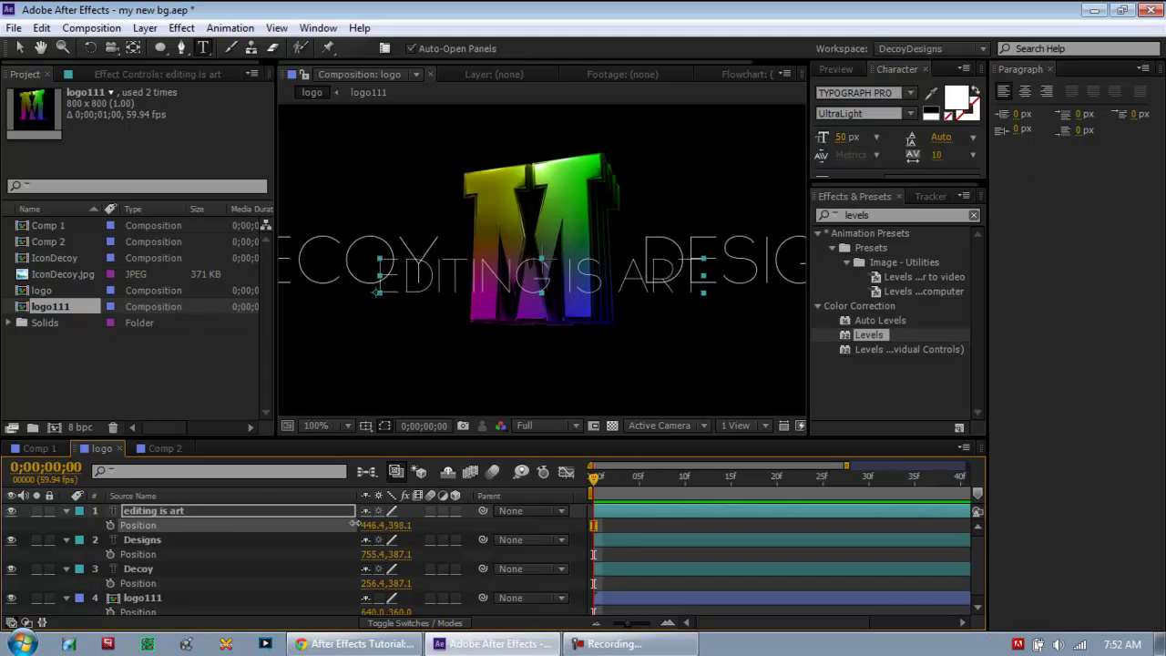
scroll(536, 301, "up", 2)
scroll(521, 304, "up", 3)
key("shift+slash")
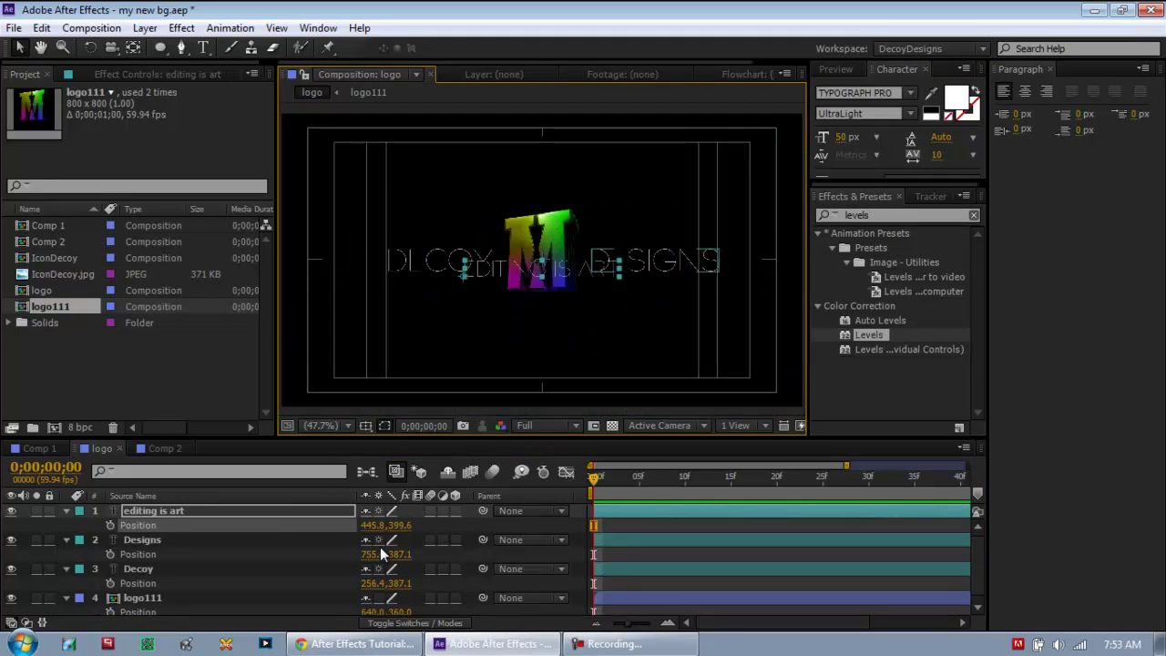
left_click_drag(399, 526, 411, 523)
key("ctrl+grave")
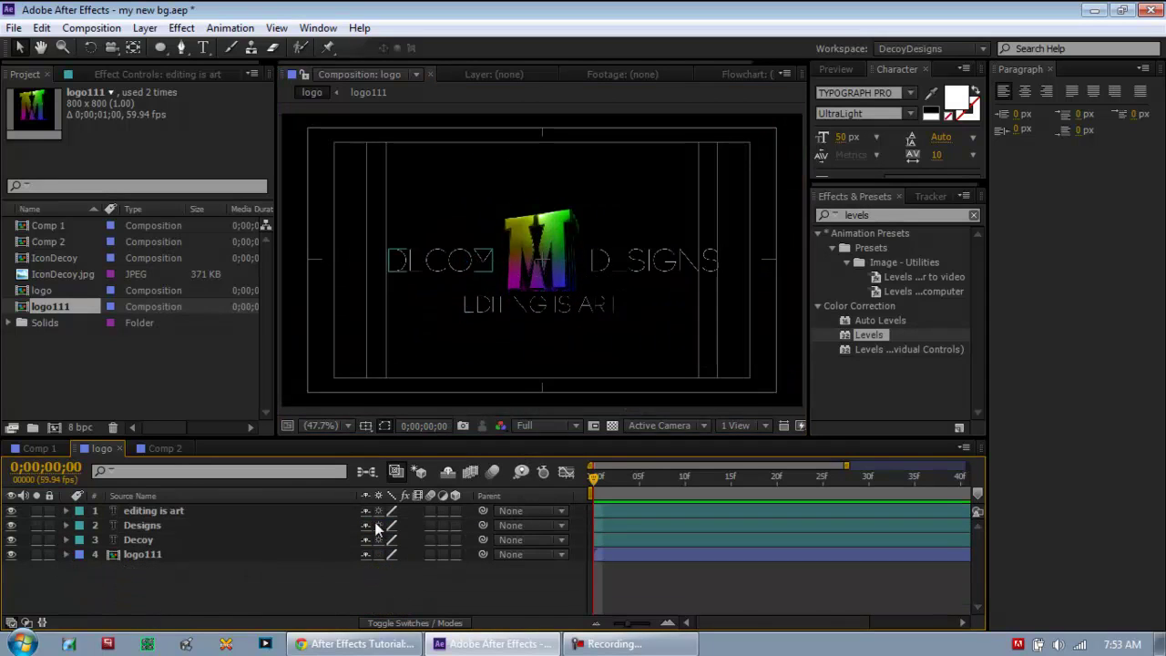
key("slash")
key("shift+slash")
left_click(199, 511)
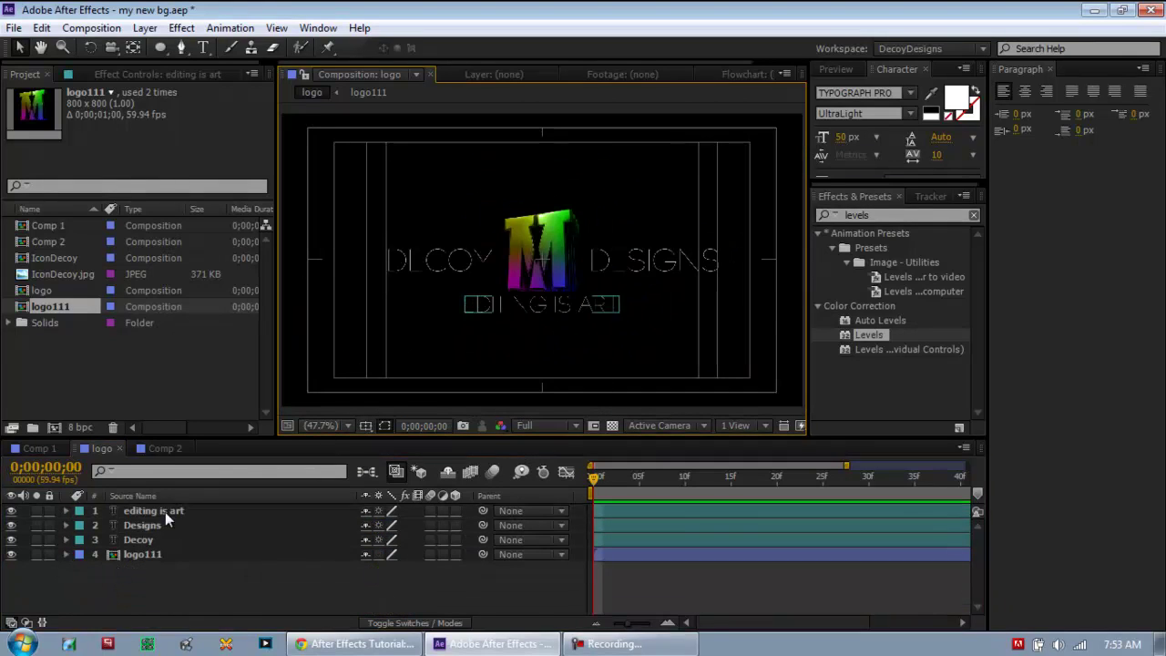
key("s")
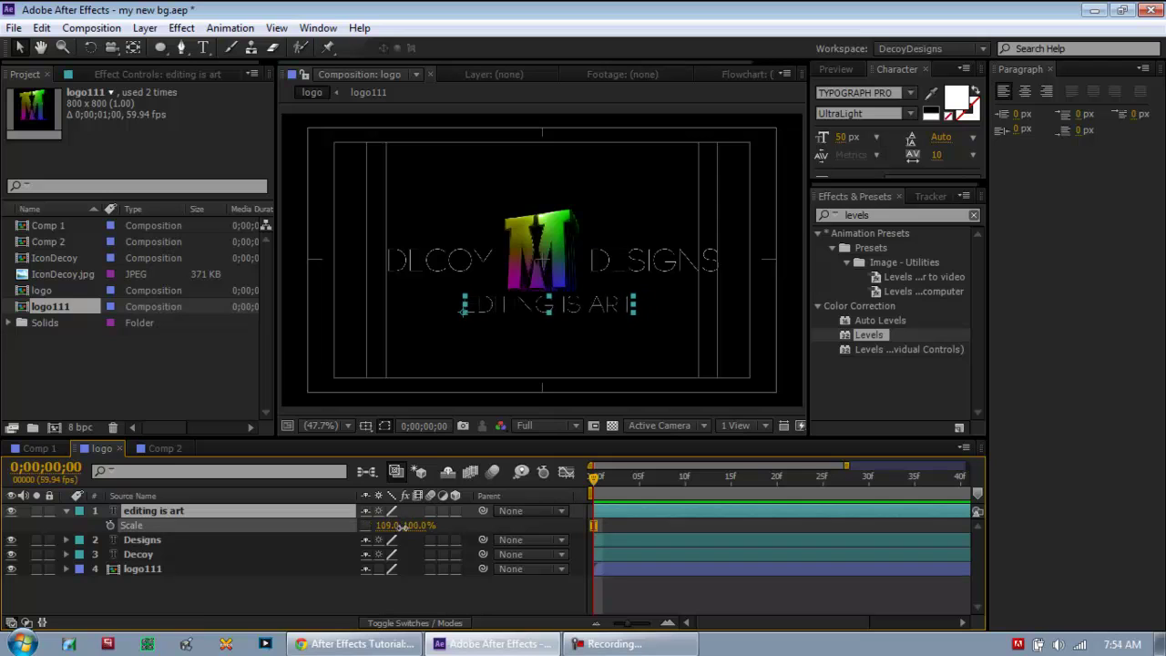
left_click_drag(564, 276, 562, 313)
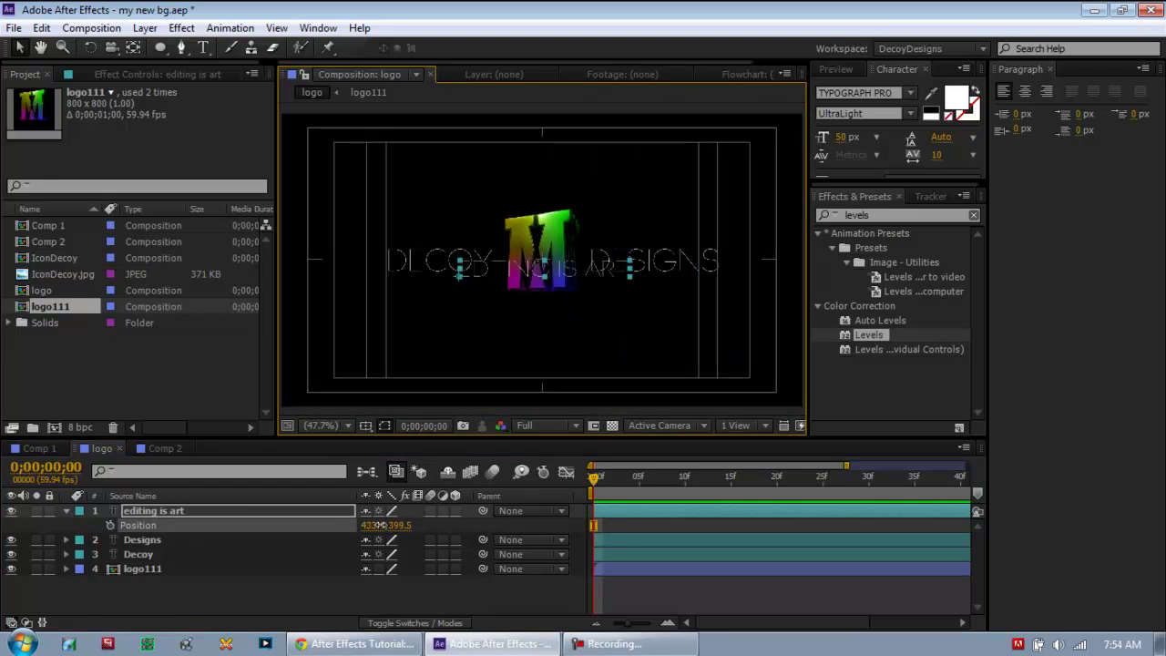
- Drag logo111 into the Comp 1 timeline
scroll(395, 362, "up", 3)
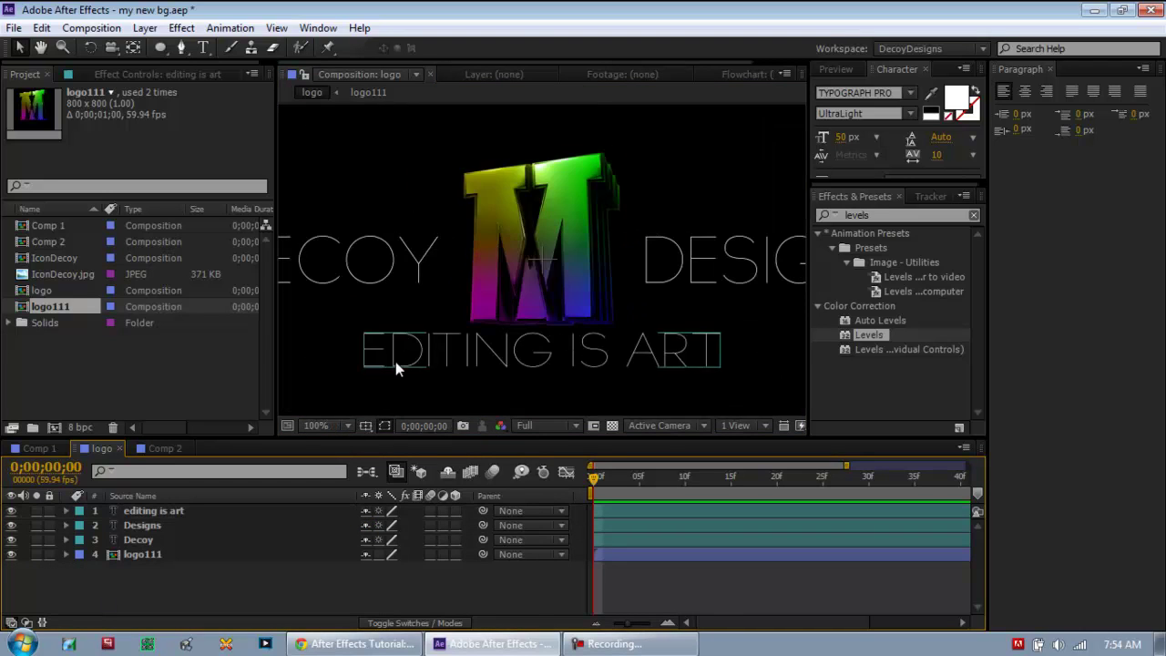
scroll(395, 361, "down", 5)
left_click(36, 448)
left_click_drag(52, 302, 160, 518)
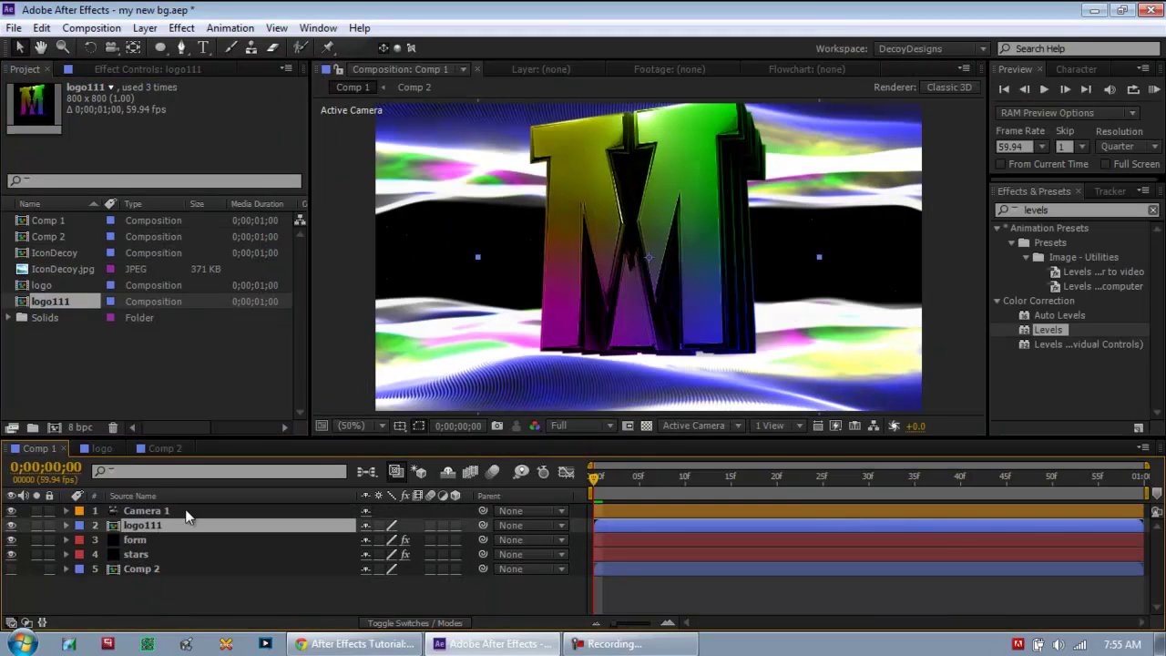
- Replace logo111 in Comp 1 with the logo comp and open it
key("ctrl+z")
left_click_drag(41, 285, 134, 507)
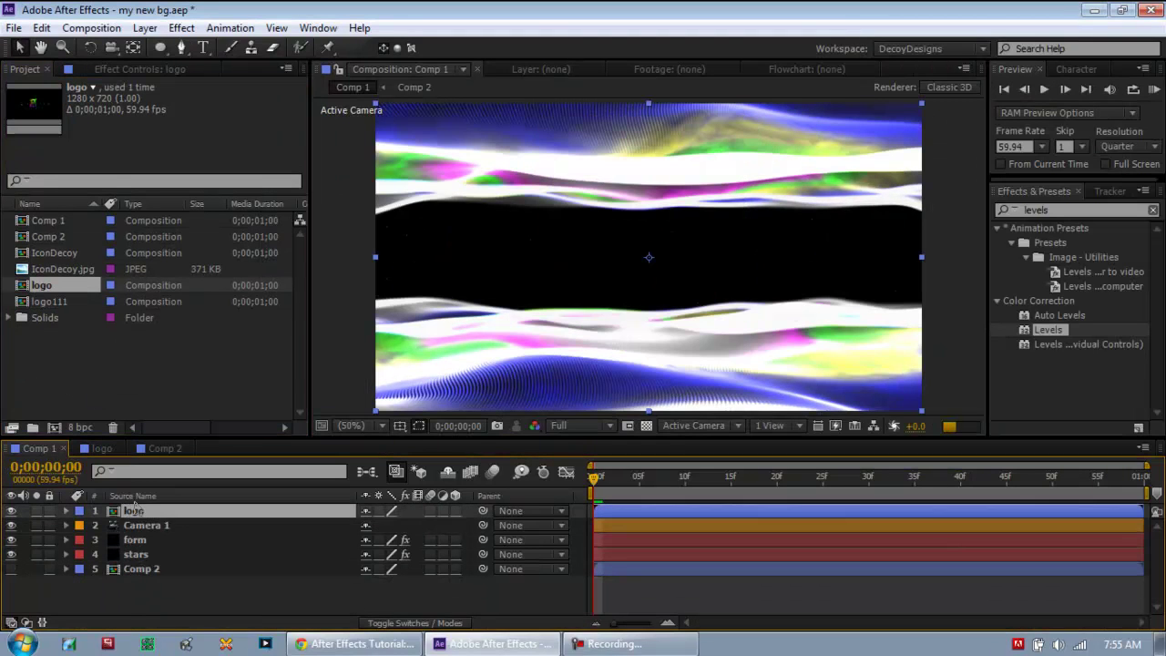
double_click(133, 511)
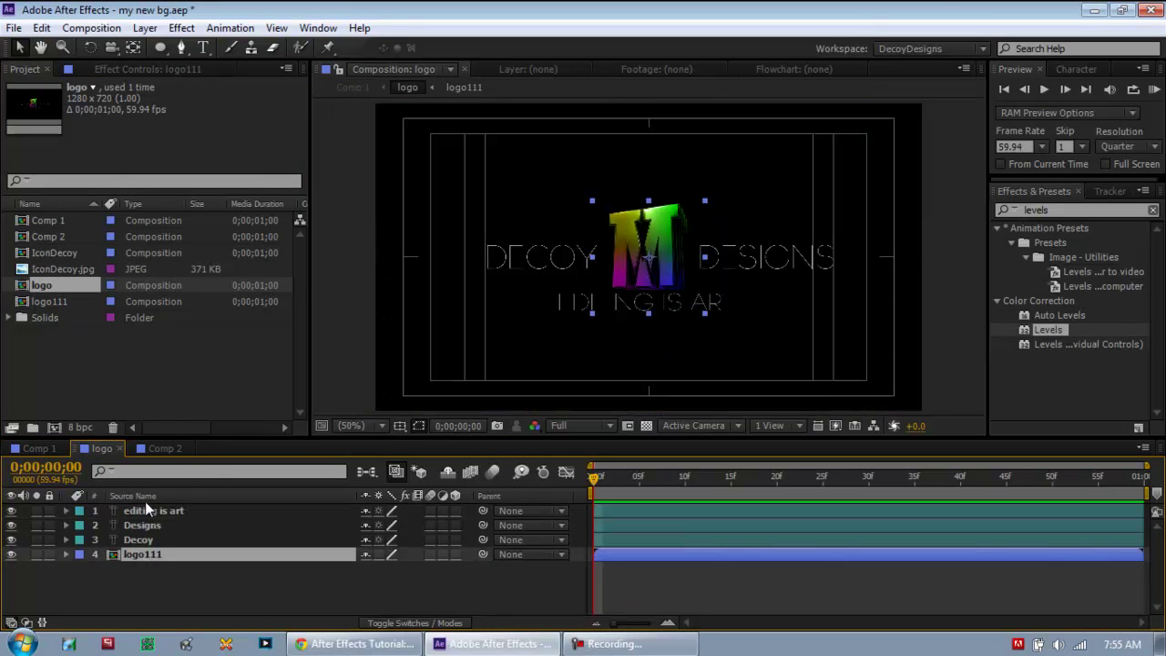
- Pre-compose all logo composition layers into a comp named 'scale down'
key("ctrl+a")
key("s")
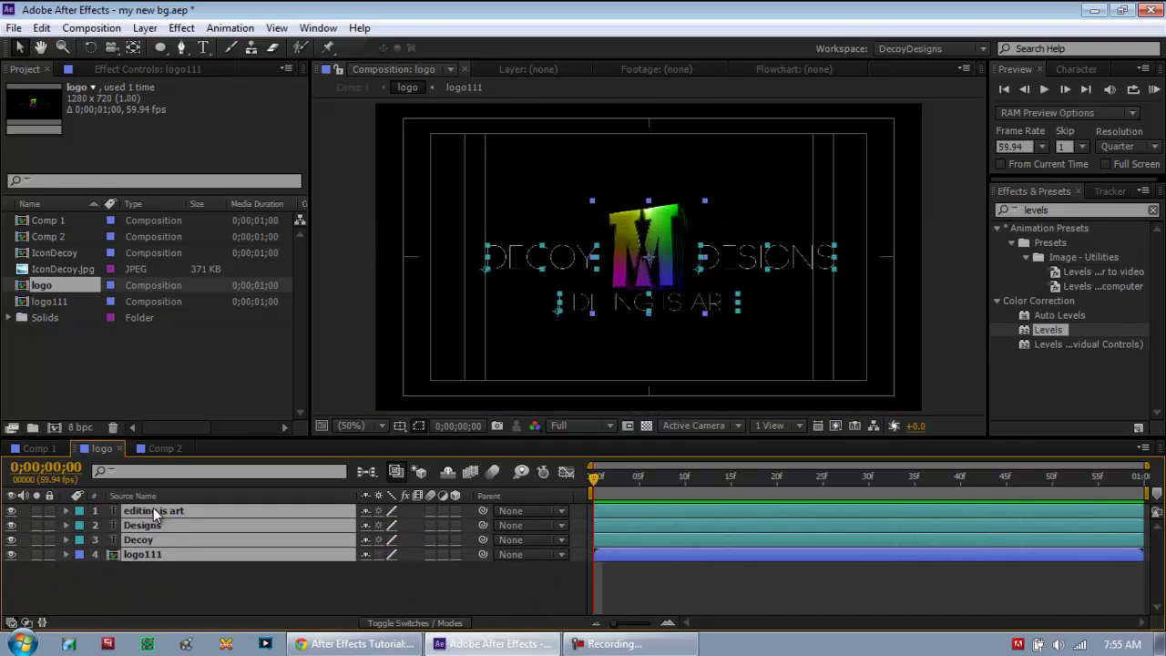
key("ctrl+shift+c")
type("scale down")
key("Return")
left_click(274, 447)
- Add the scale down comp to Comp 1 at 70% scale
left_click(87, 449)
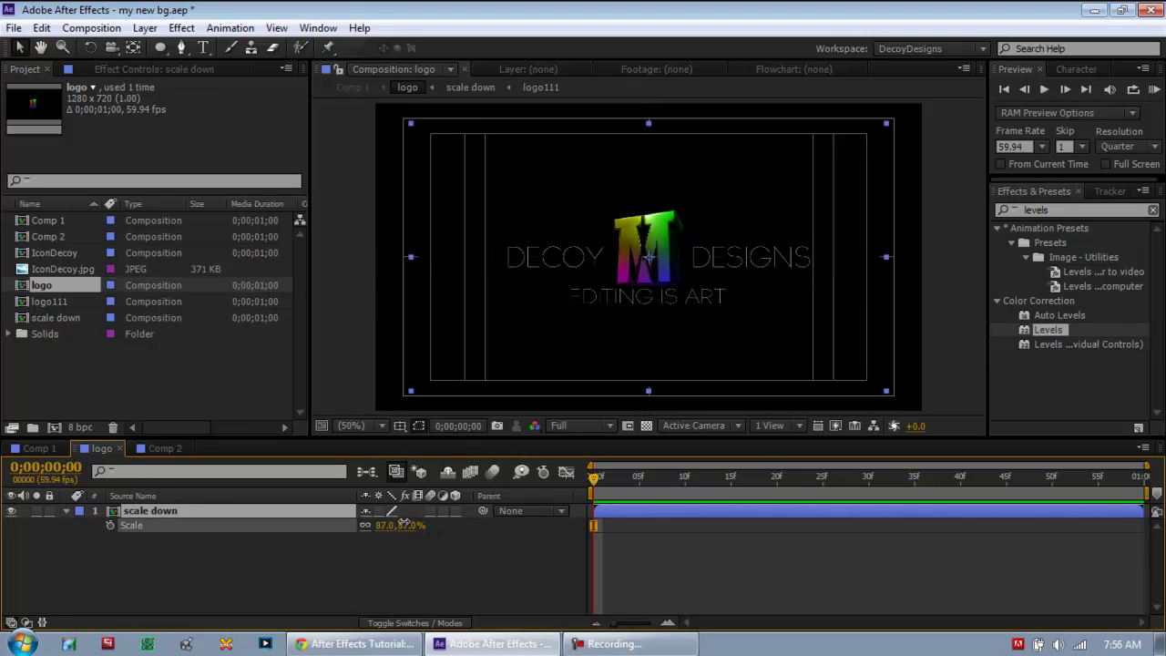
left_click(36, 448)
left_click_drag(55, 317, 139, 516)
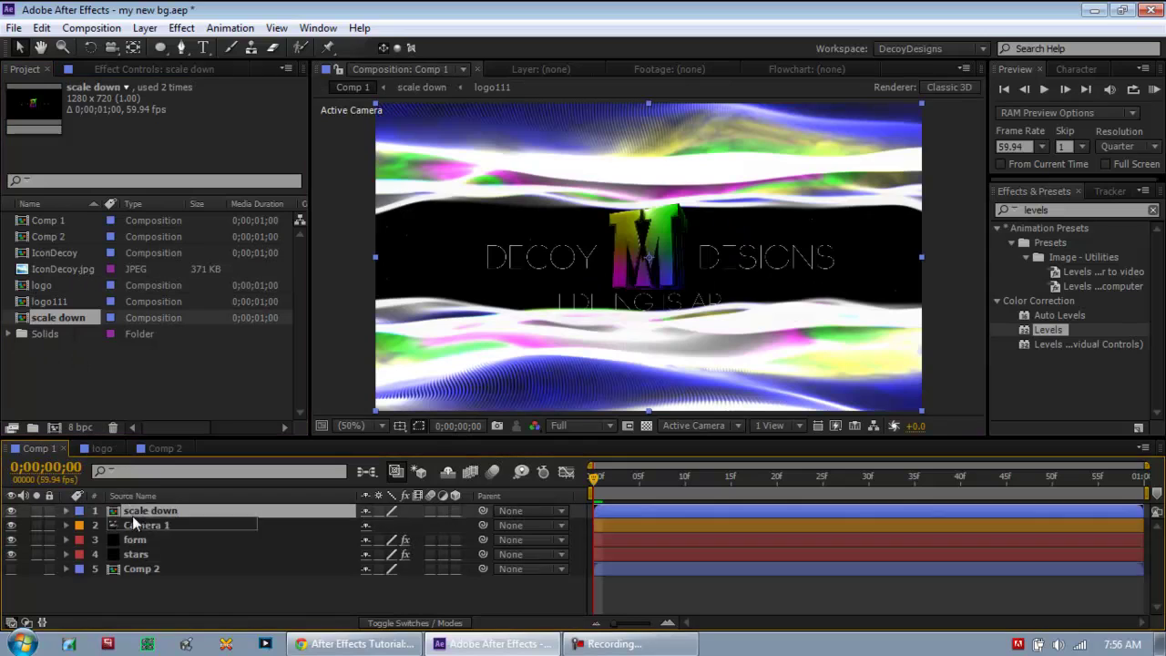
key("s")
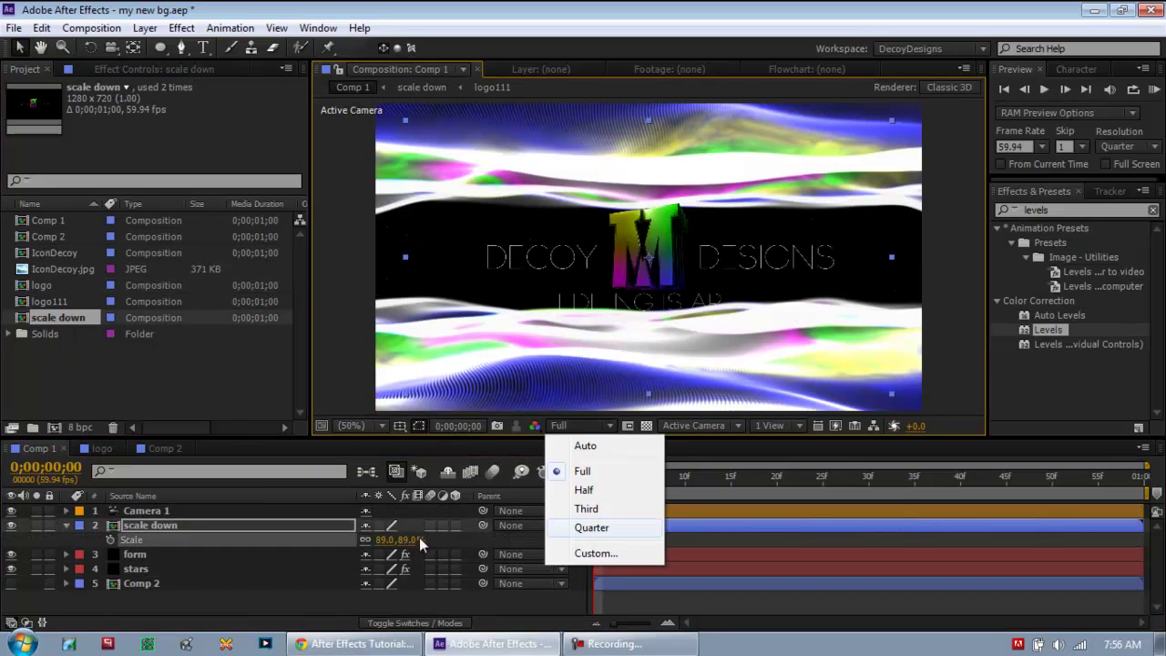
key("Return")
left_click_drag(420, 544, 406, 551)
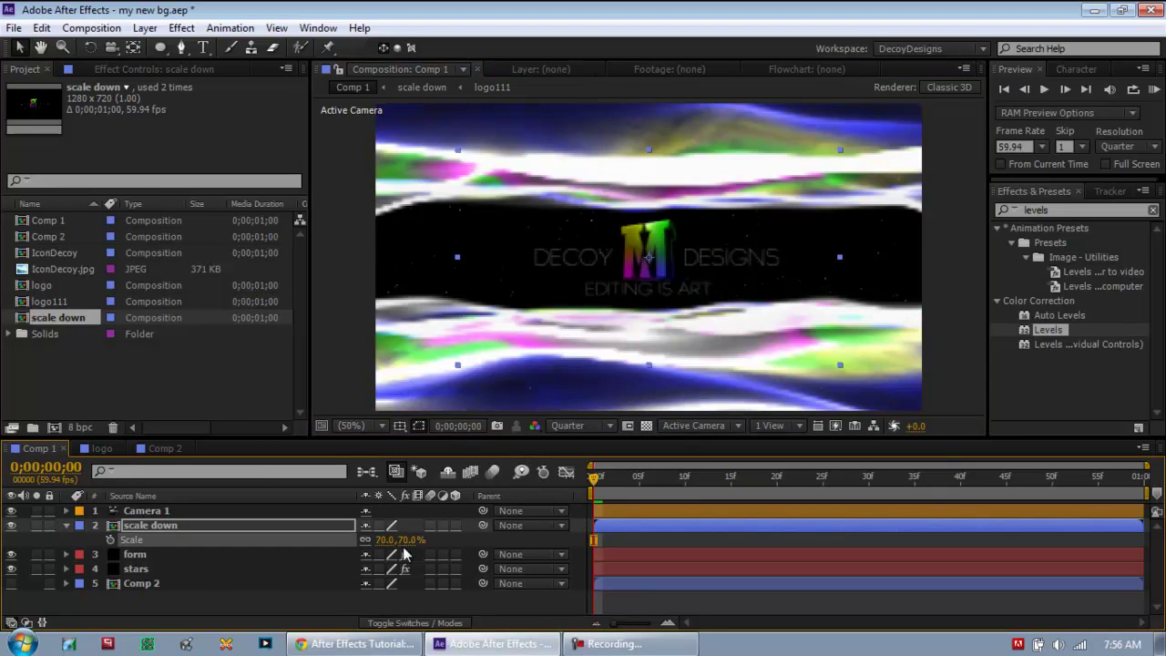
- Set the preview to half resolution and duplicate the scale down layer
key("s")
left_click(583, 425)
left_click(583, 393)
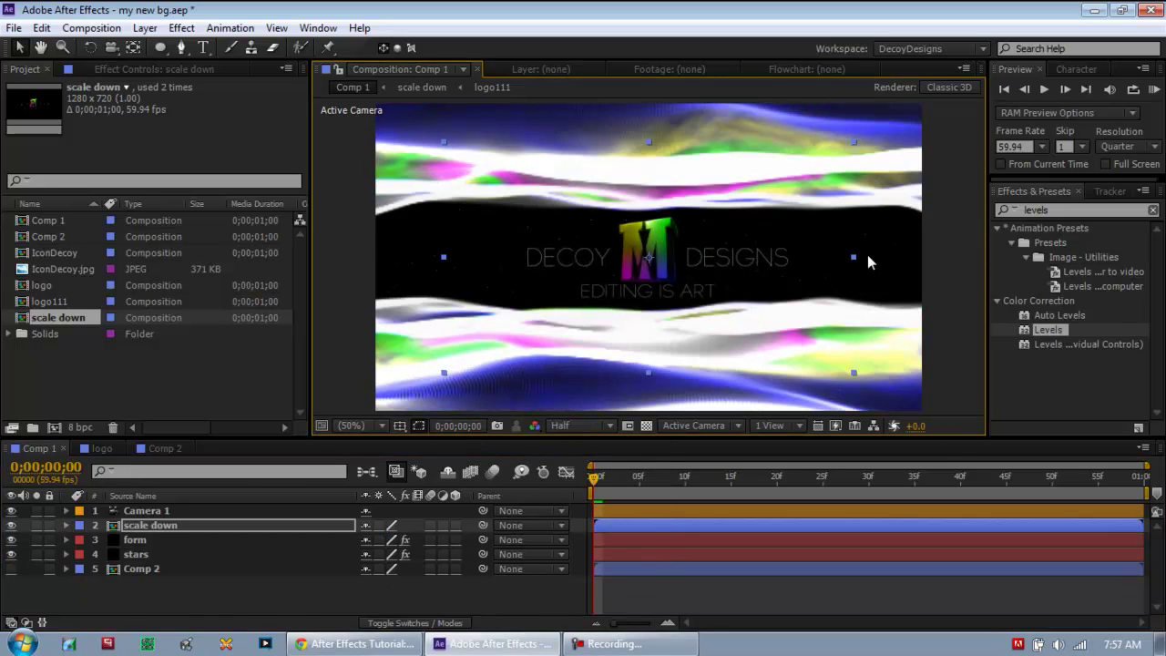
key("ctrl+d")
- Apply CC Radial Blur to the duplicate scale down layer
left_click(1075, 209)
type("radial")
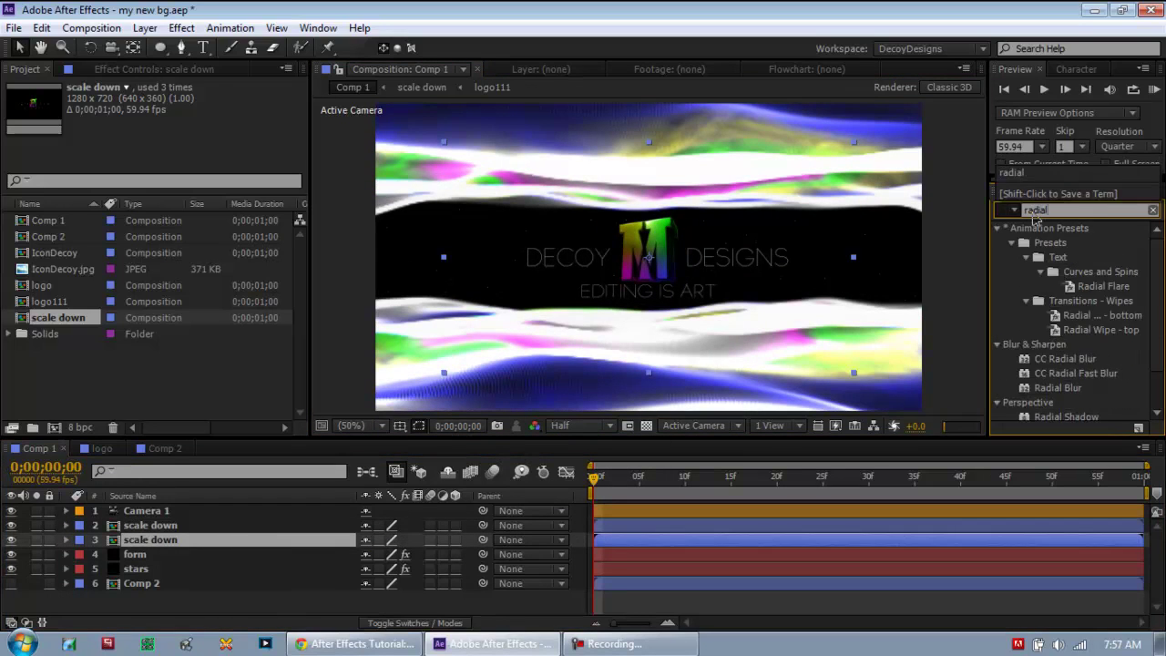
scroll(1079, 315, "down", 2)
double_click(1078, 316)
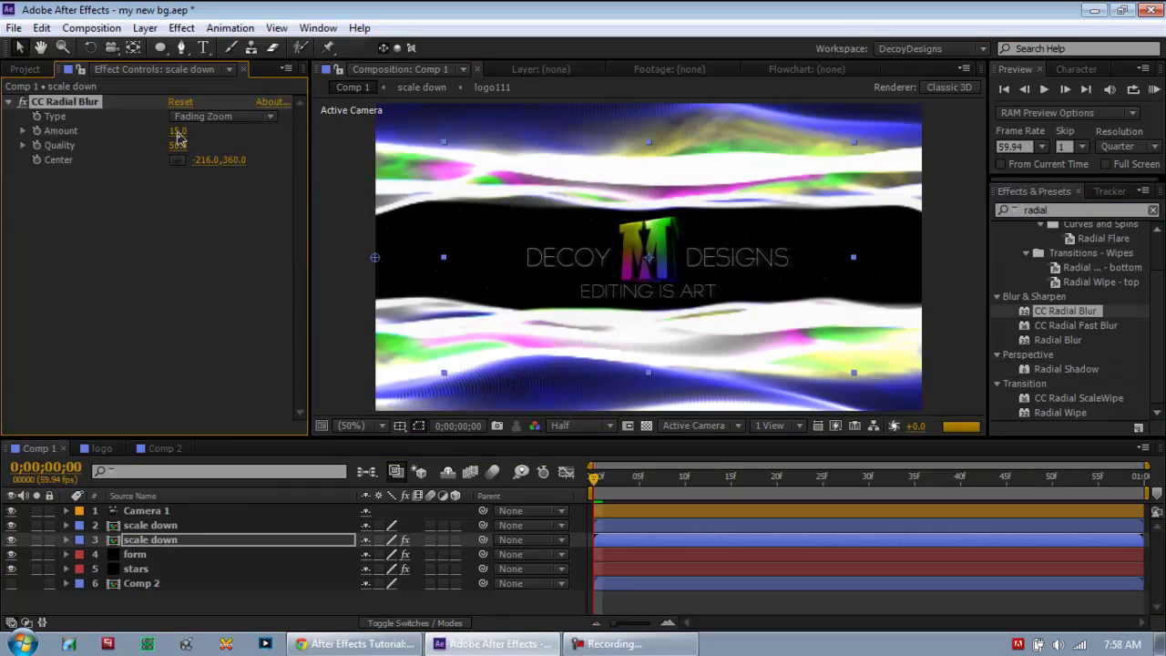
left_click(190, 460)
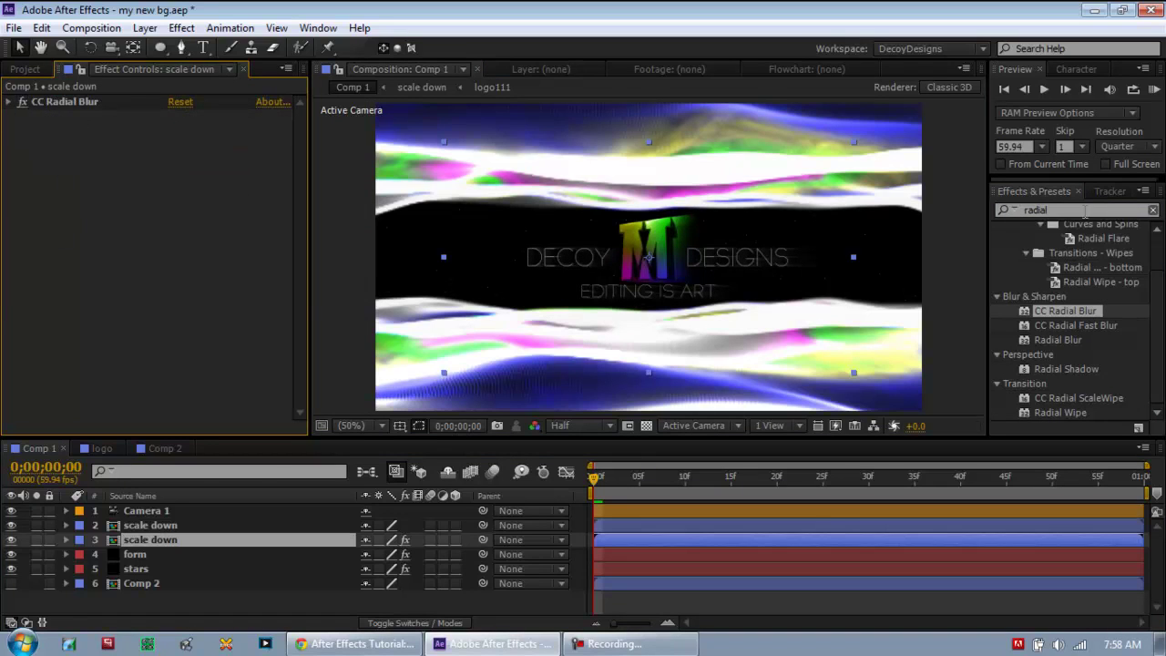
- Add Levels to the duplicate, keeping its alpha gamma at 1.00
left_click(1153, 209)
type("levels")
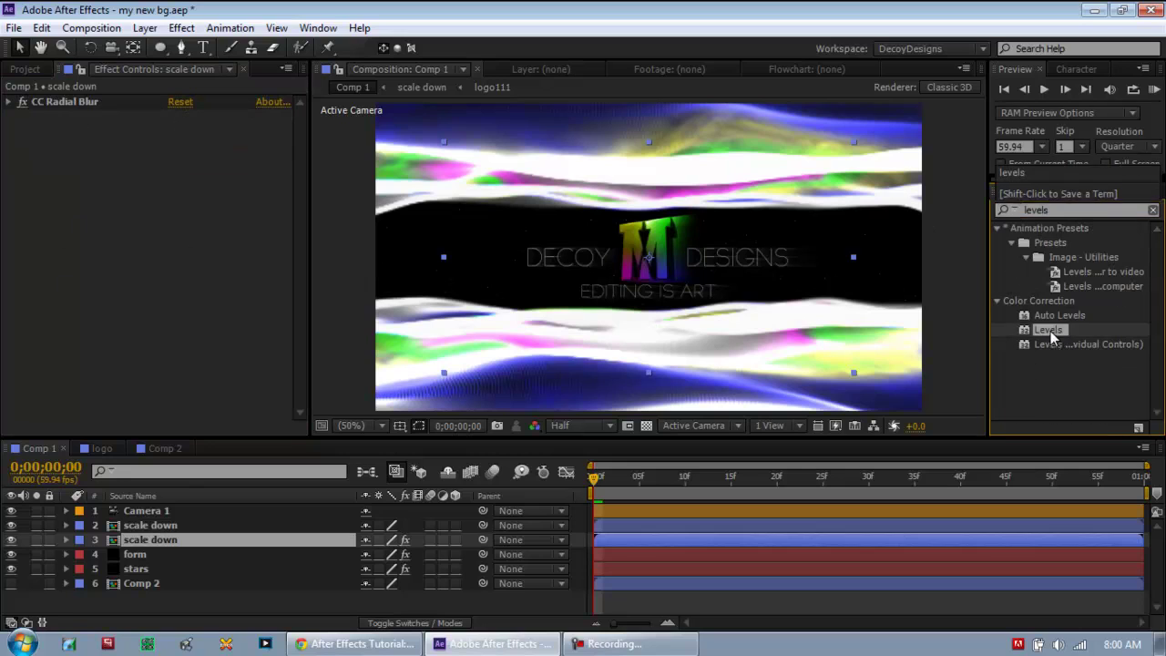
left_click_drag(1048, 330, 92, 213)
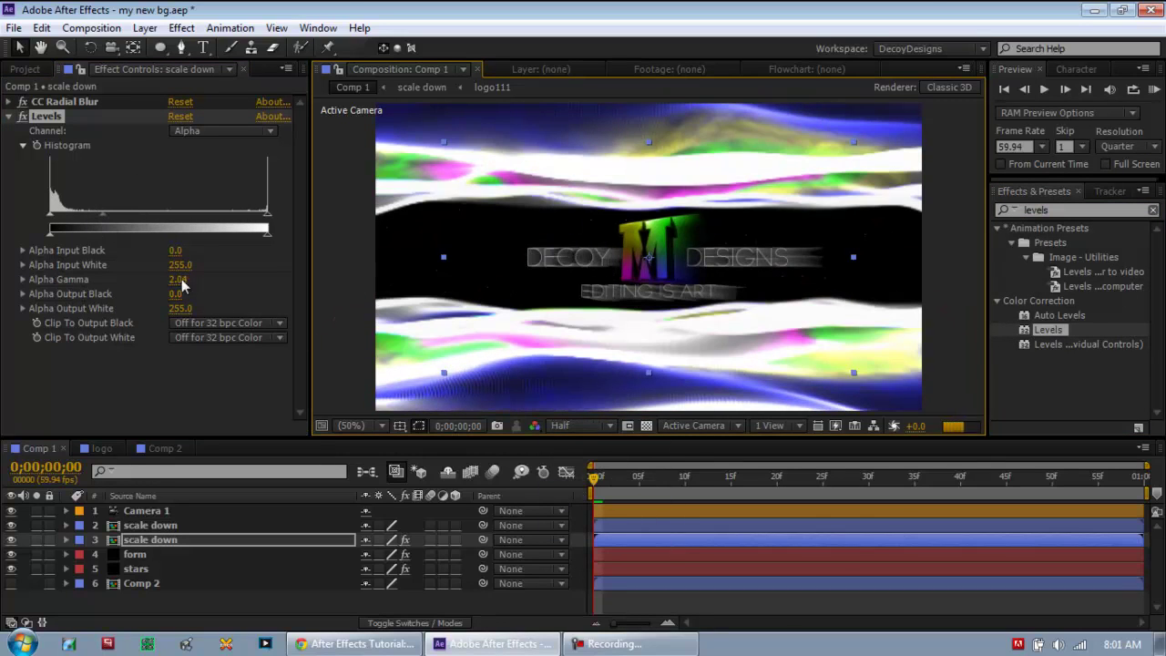
left_click_drag(181, 279, 228, 315)
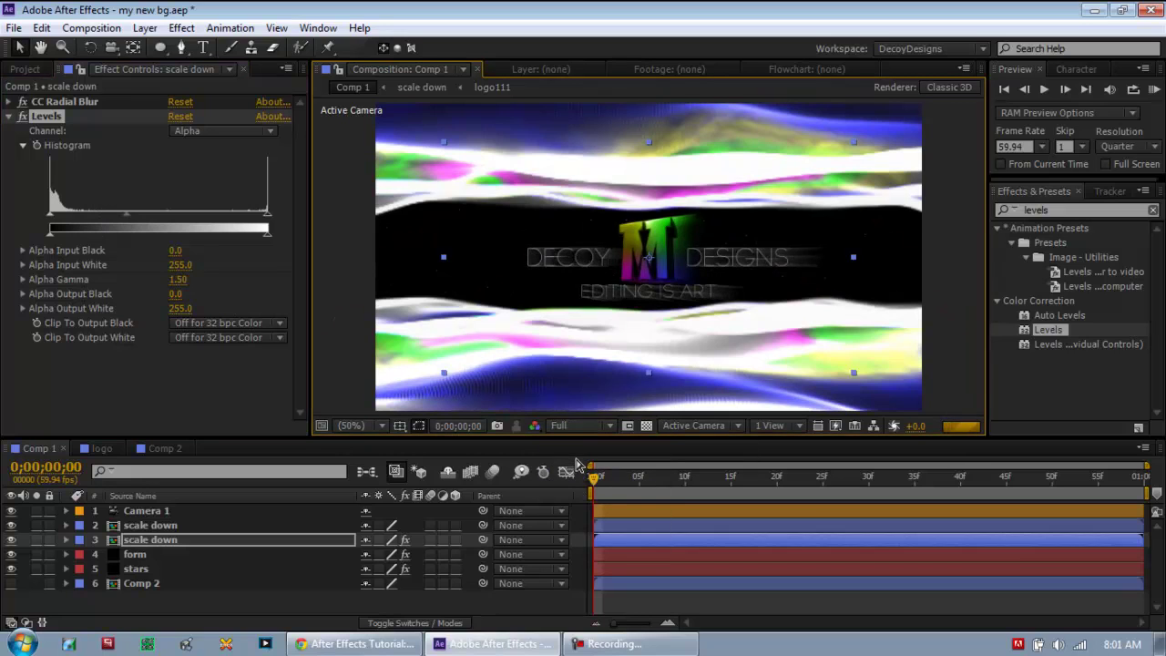
key("ctrl+z")
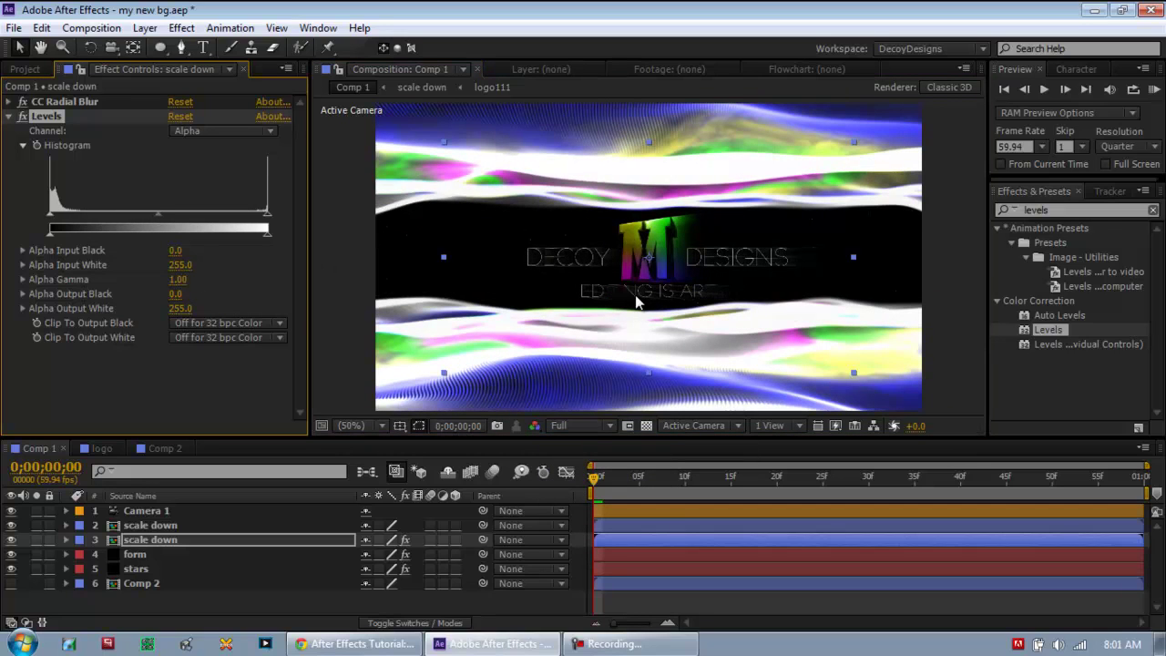
- Locate Optical Flares in the Video Copilot group of Effects & Presets
left_click(1154, 210)
scroll(1075, 318, "down", 5)
left_click(996, 413)
left_click_drag(1063, 398, 270, 212)
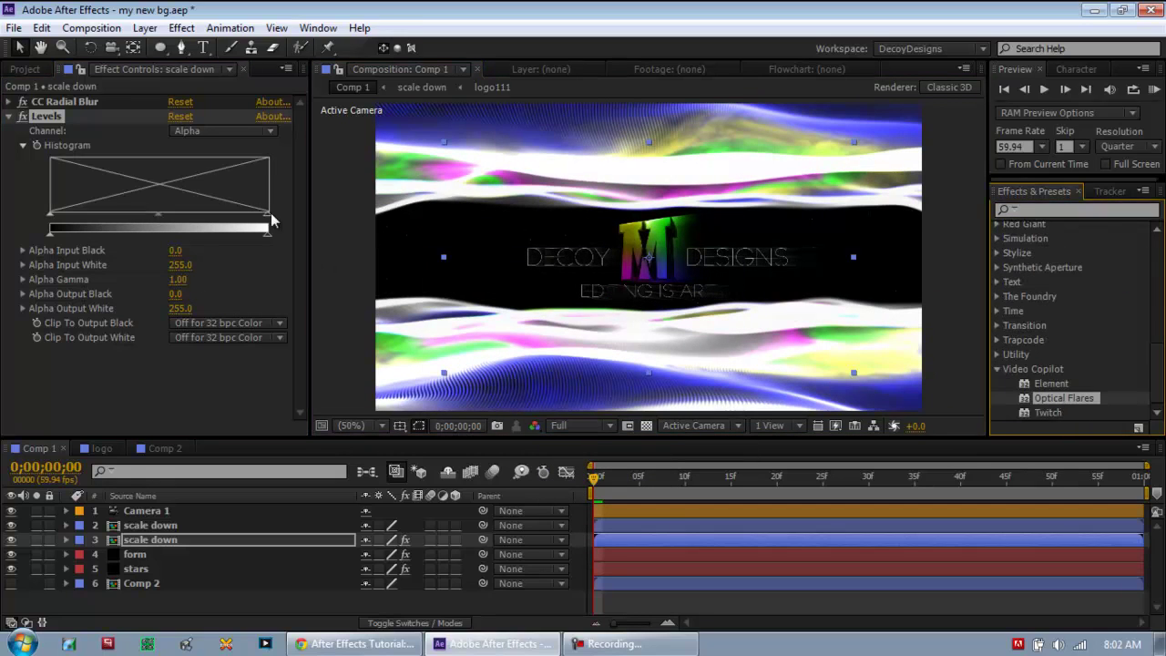
- Add a new adjustment layer at the top and apply Optical Flares to it
left_click(146, 511)
key("ctrl+alt+y")
double_click(1063, 398)
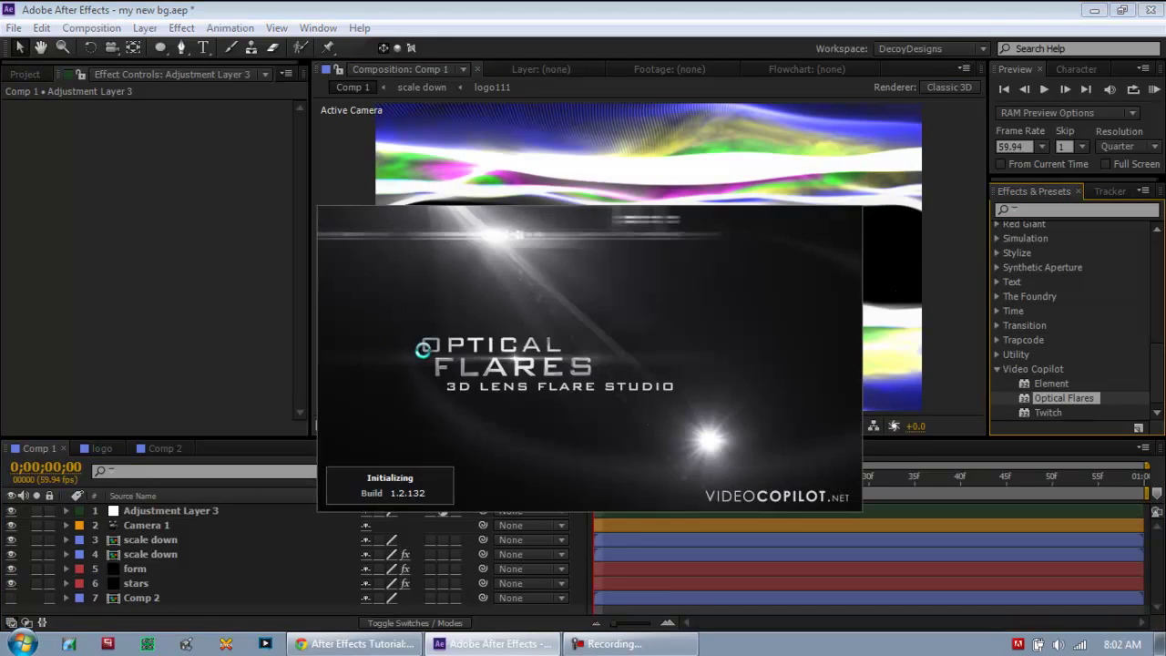
left_click(200, 107)
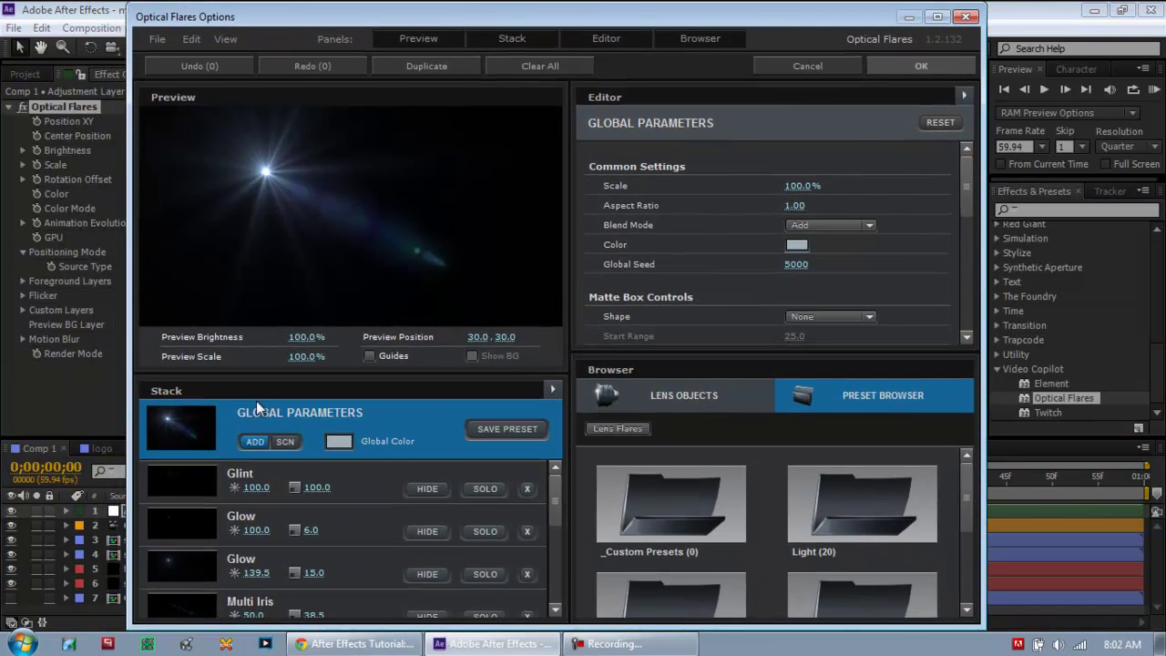
- Try a blue flare preset, then a purple one, in the Optical Flares browser
double_click(862, 506)
left_click(851, 511)
left_click(618, 428)
scroll(724, 510, "down", 3)
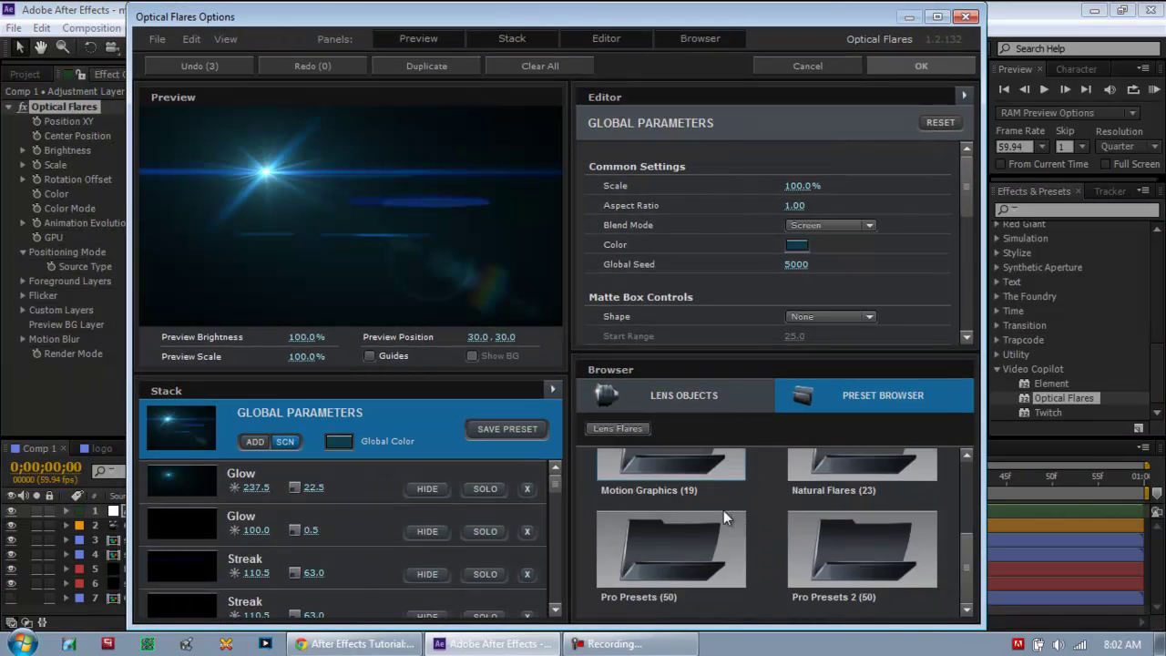
double_click(723, 517)
left_click(804, 534)
left_click(618, 428)
- Choose a flare from the Pro Presets folder and confirm it
double_click(737, 520)
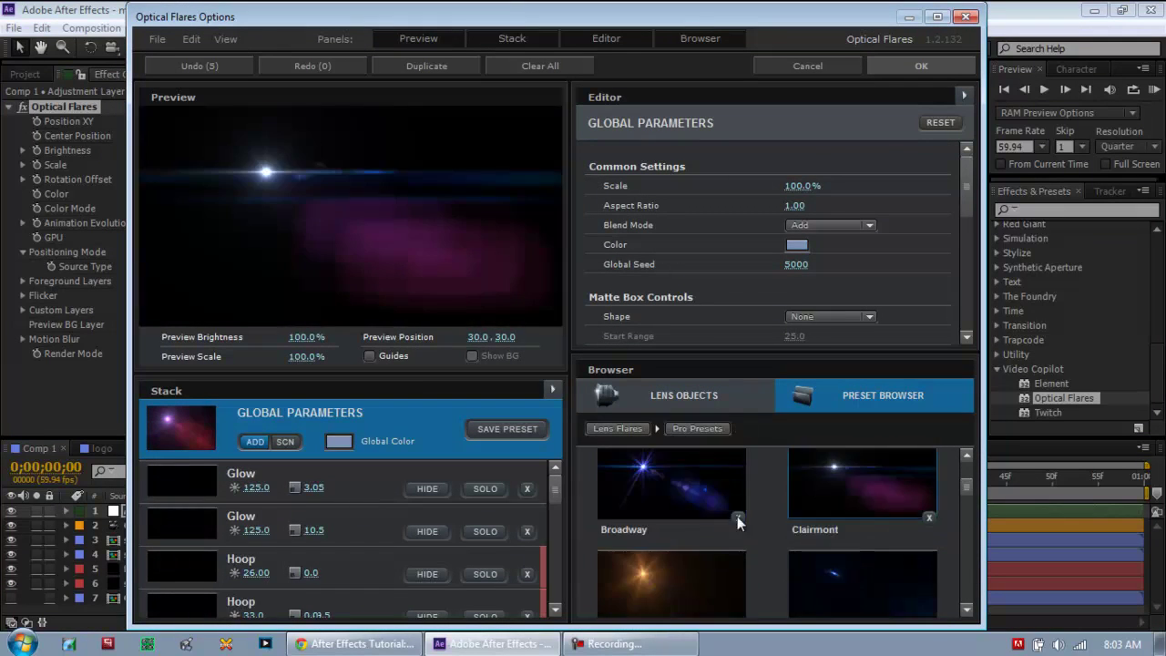
left_click(737, 516)
left_click(615, 428)
double_click(670, 497)
left_click(671, 496)
left_click(921, 66)
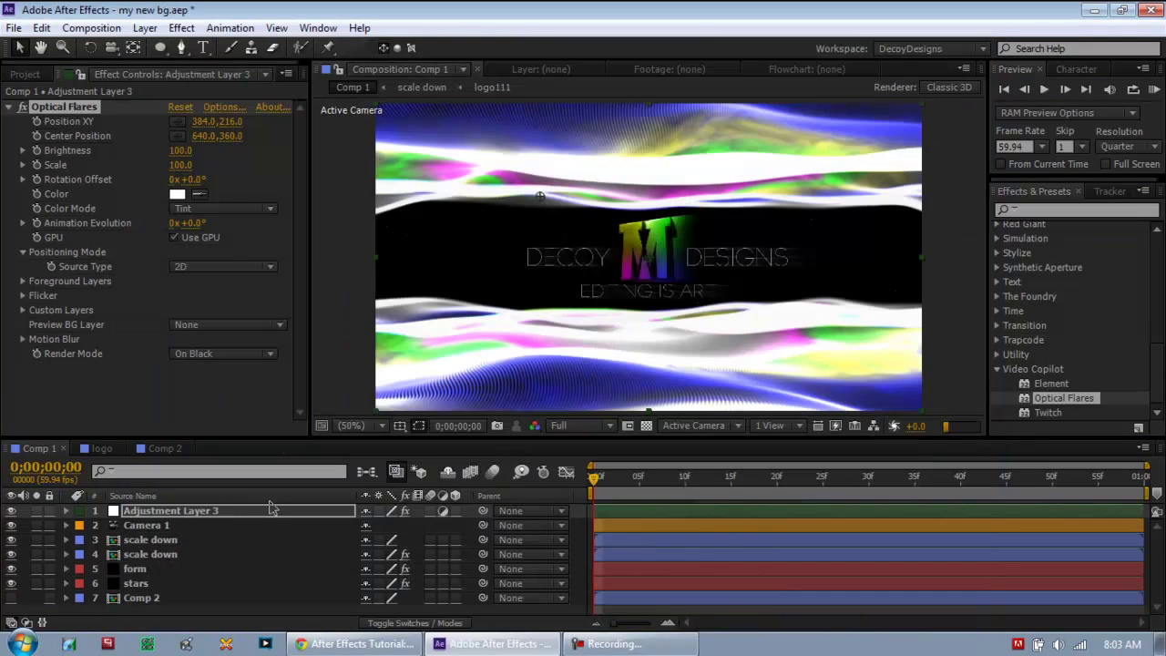
- Drop the preview to Quarter resolution and set the flare centre at the left edge
left_click(583, 425)
left_click(593, 522)
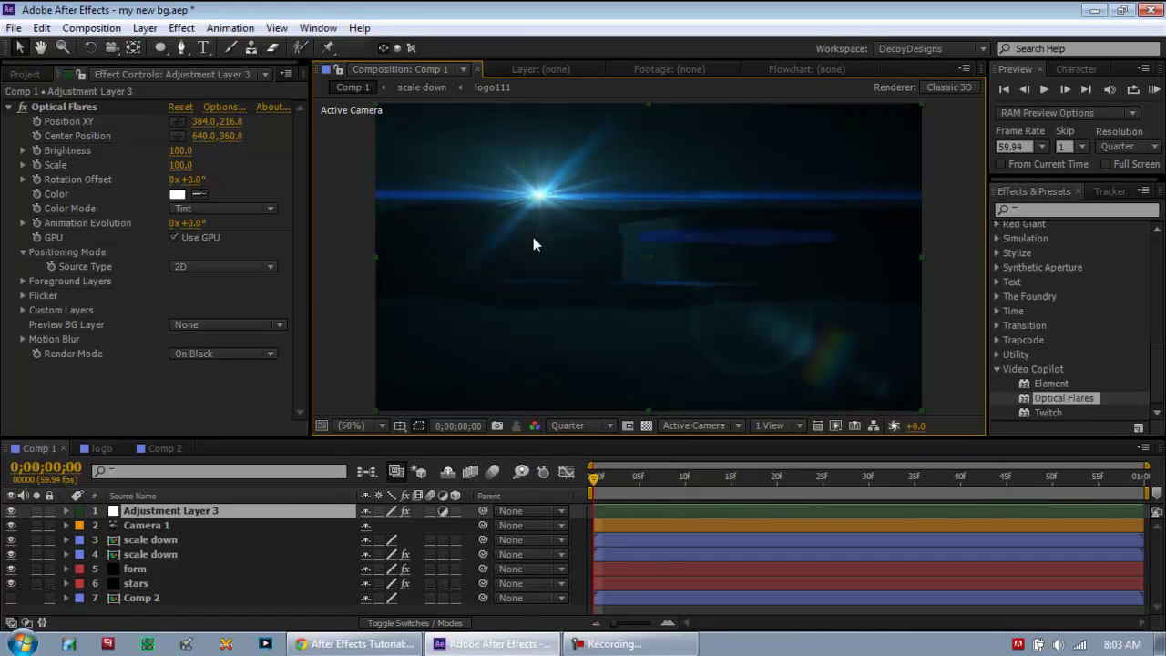
left_click(374, 258)
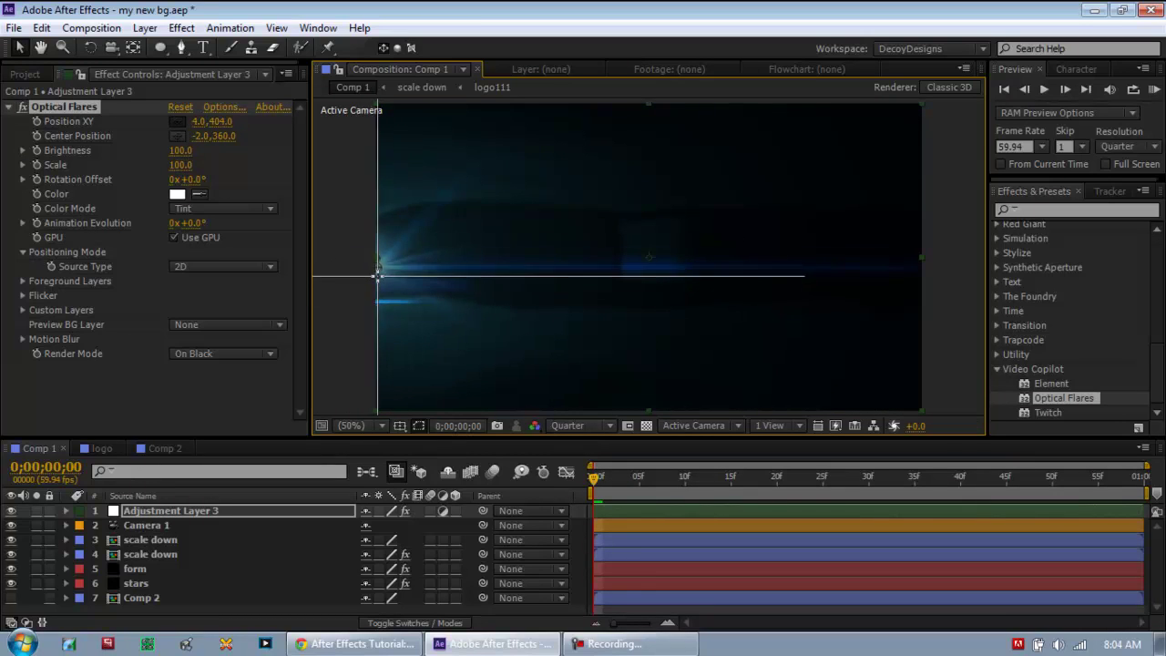
- Move Adjustment Layer 3 down above stars and place the flare at (0.0, 360.0)
mouse_move(170, 510)
left_mouse_down()
mouse_move(187, 590)
mouse_move(174, 571)
left_mouse_up()
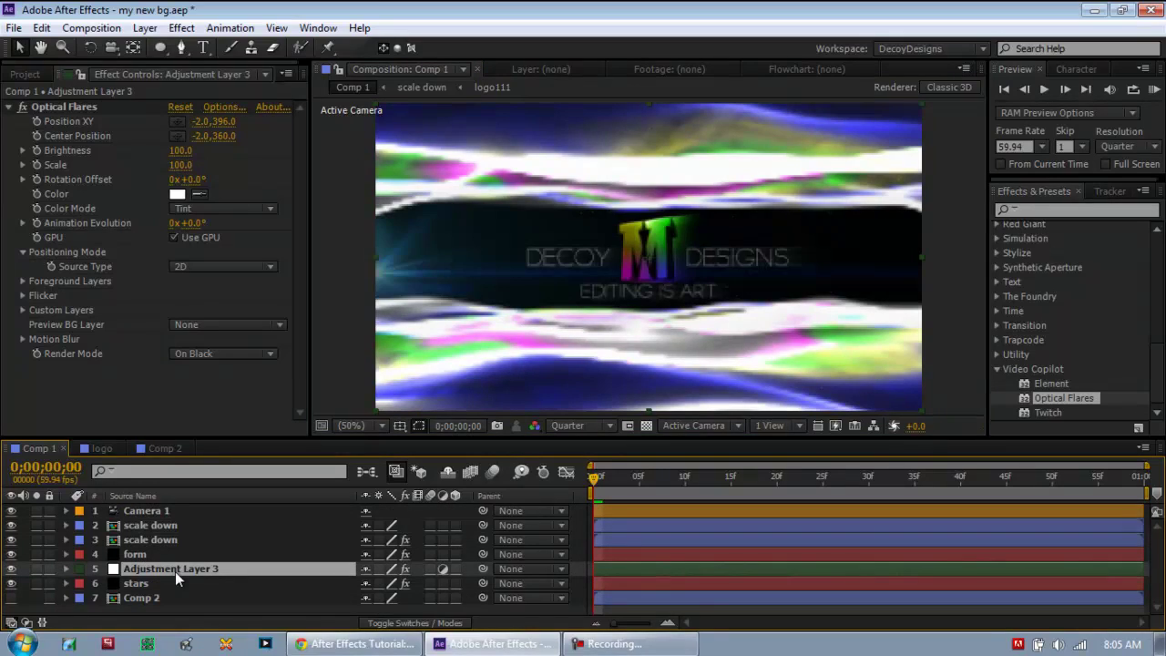
left_click(177, 121)
left_click(375, 260)
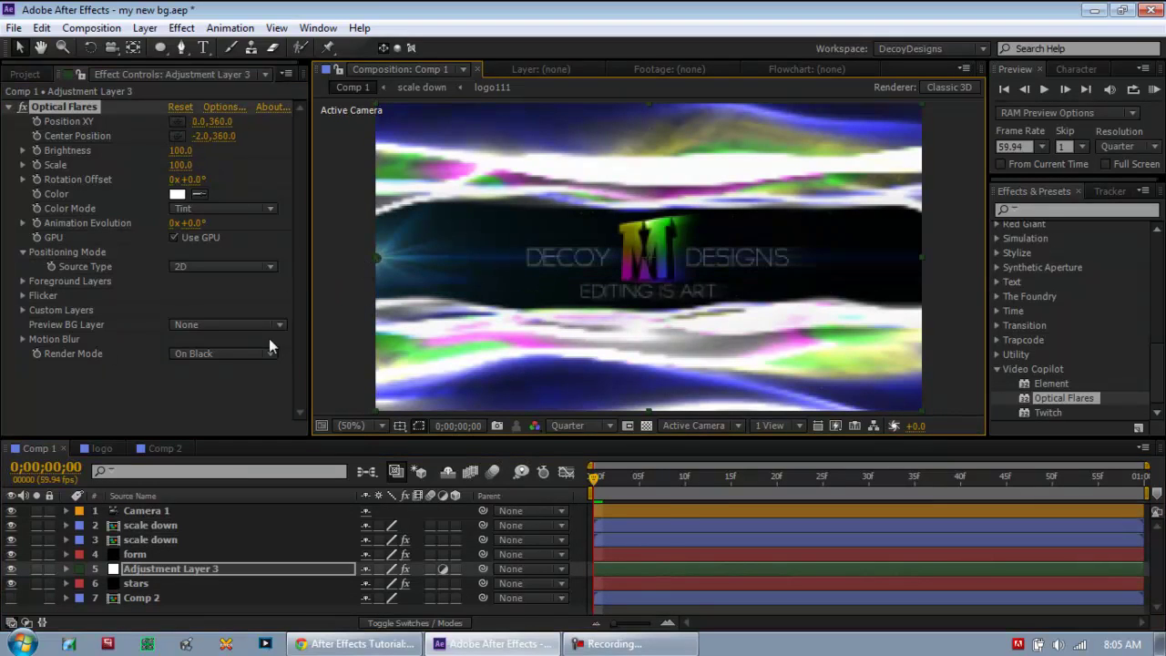
- Try a Fill effect on the flare layer, then remove it
left_click(1075, 209)
type("fill")
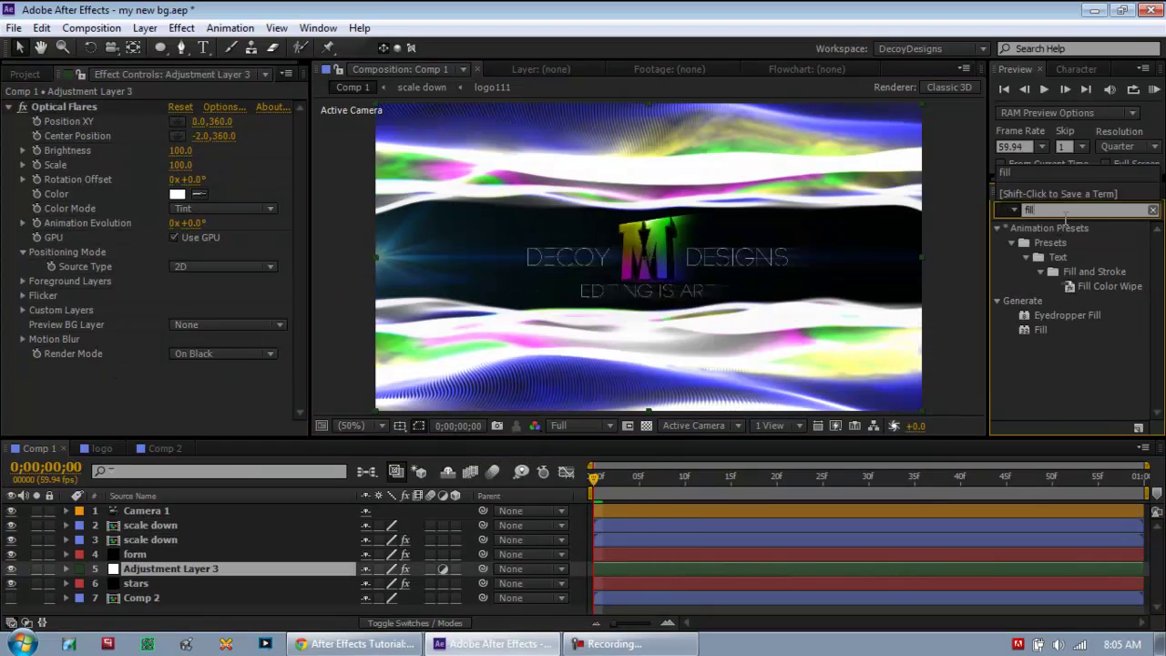
left_click_drag(1040, 330, 141, 173)
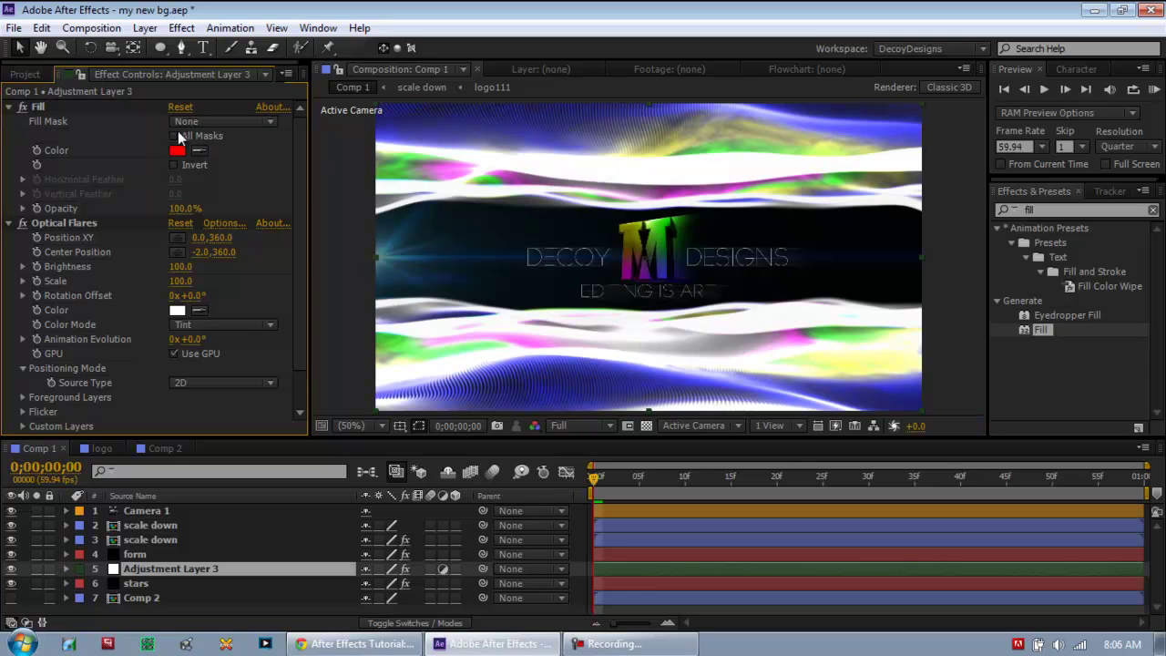
key("ctrl+z")
- Keep the flare render mode On Black and tint the flare blue
left_click(223, 354)
left_click(194, 368)
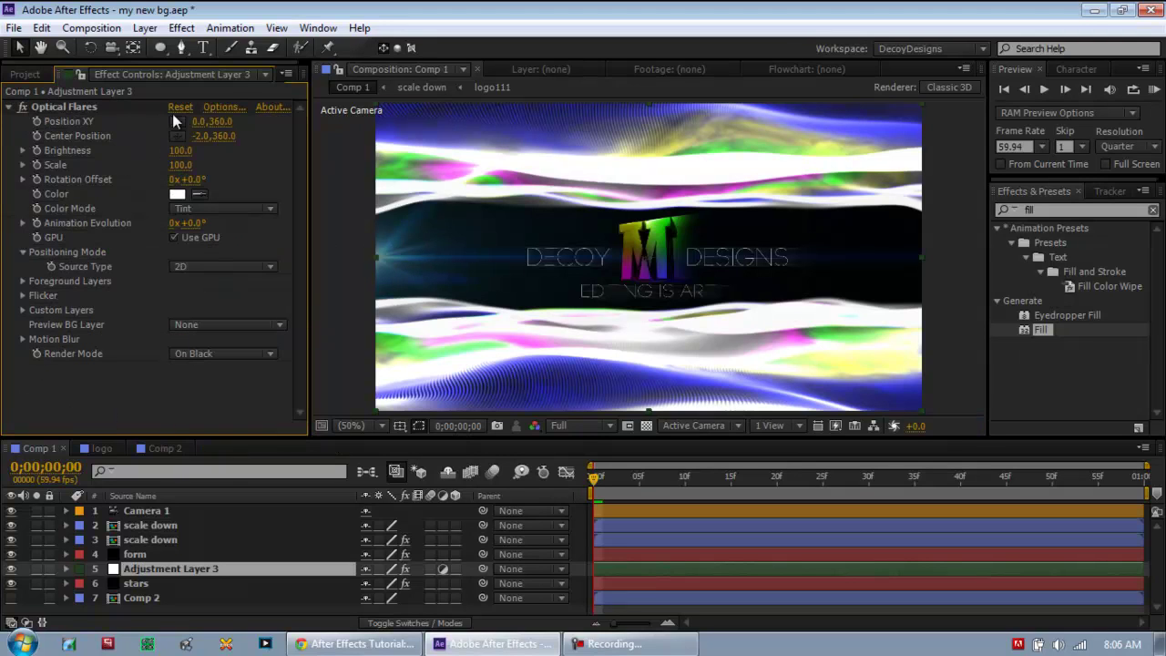
left_click(628, 273)
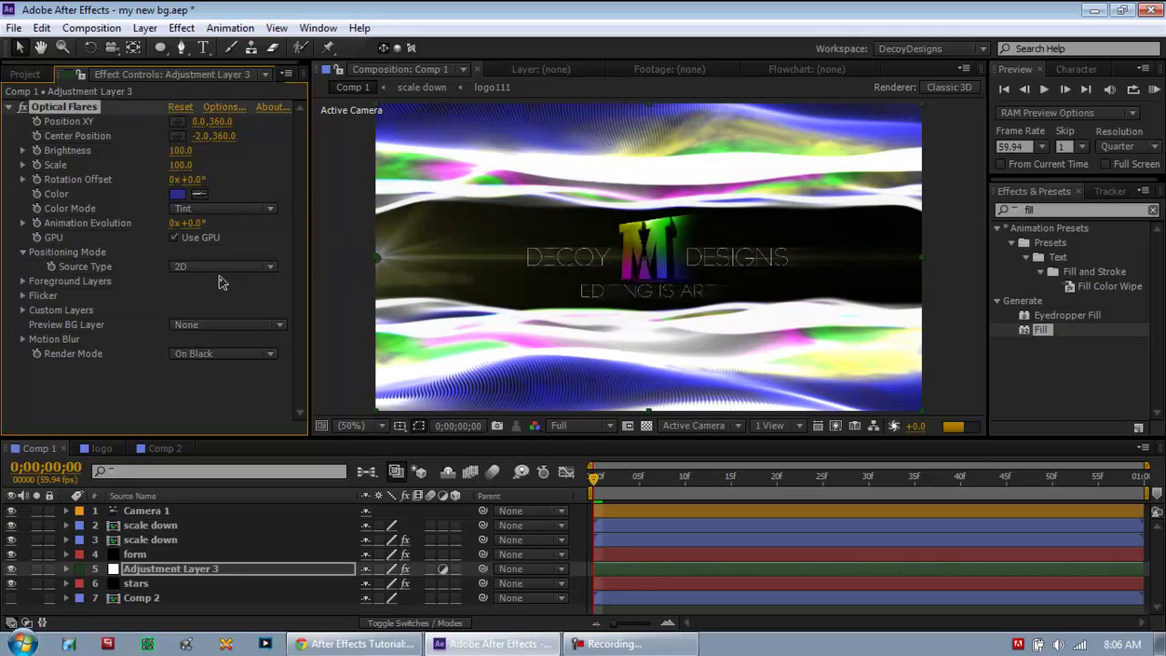
key("slash")
- Try stars at 50% opacity and above the flare layer, undoing both changes
left_click(134, 583)
key("t")
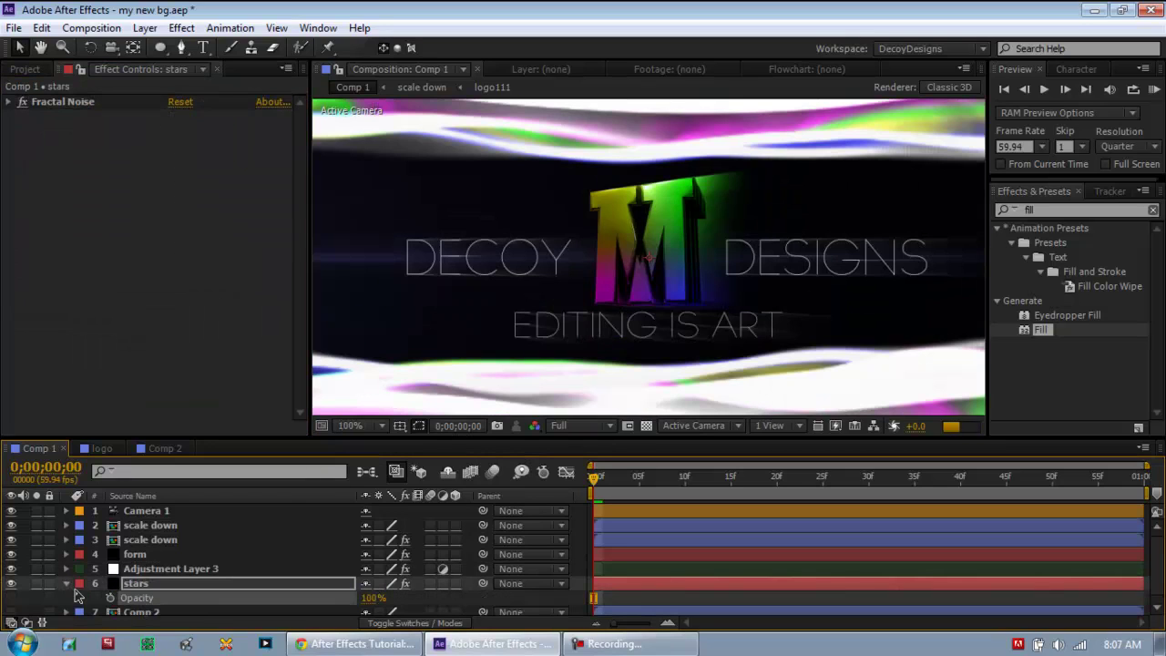
key("comma")
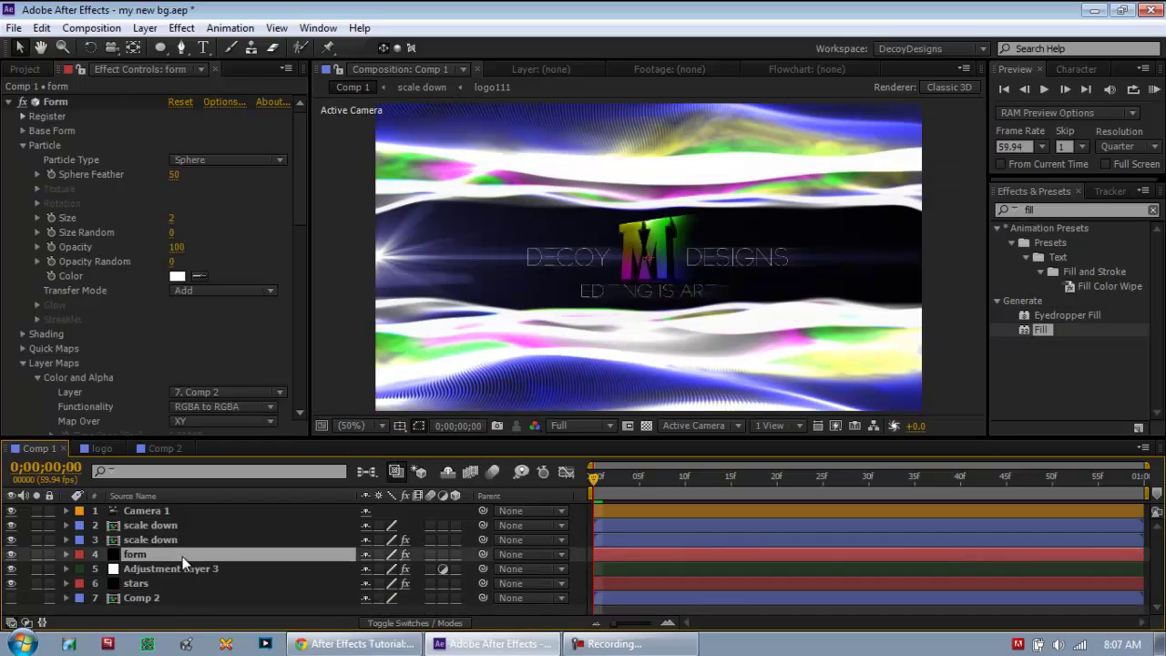
left_click(373, 598)
type("50")
key("Return")
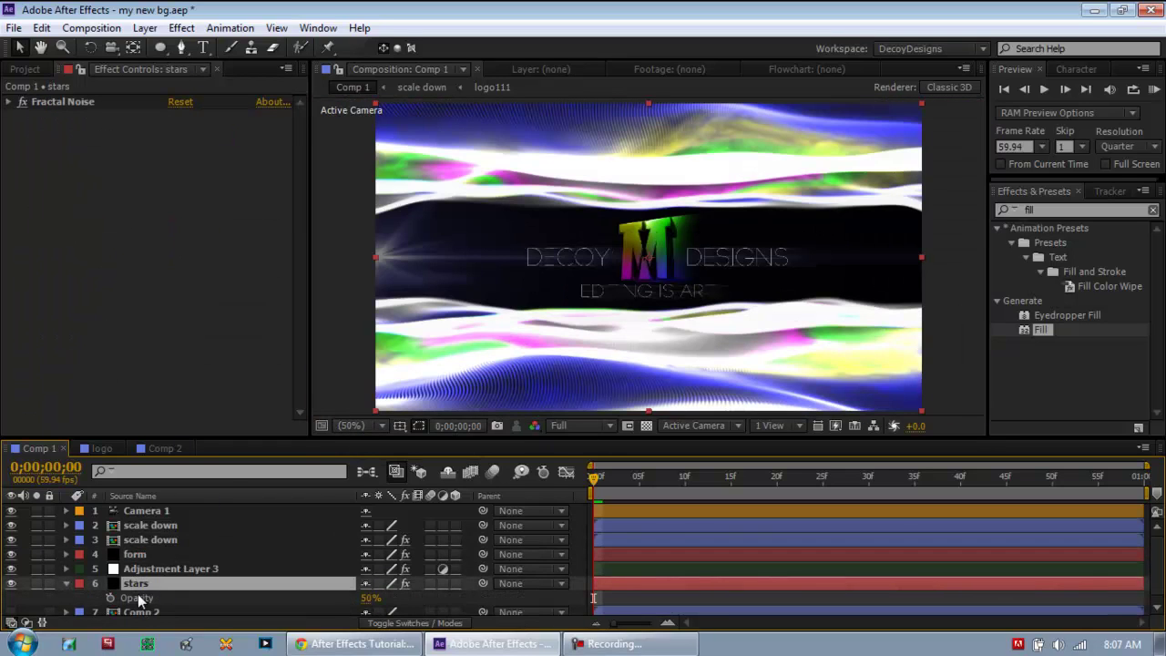
key("ctrl+z")
left_click_drag(265, 583, 185, 570)
key("ctrl+z")
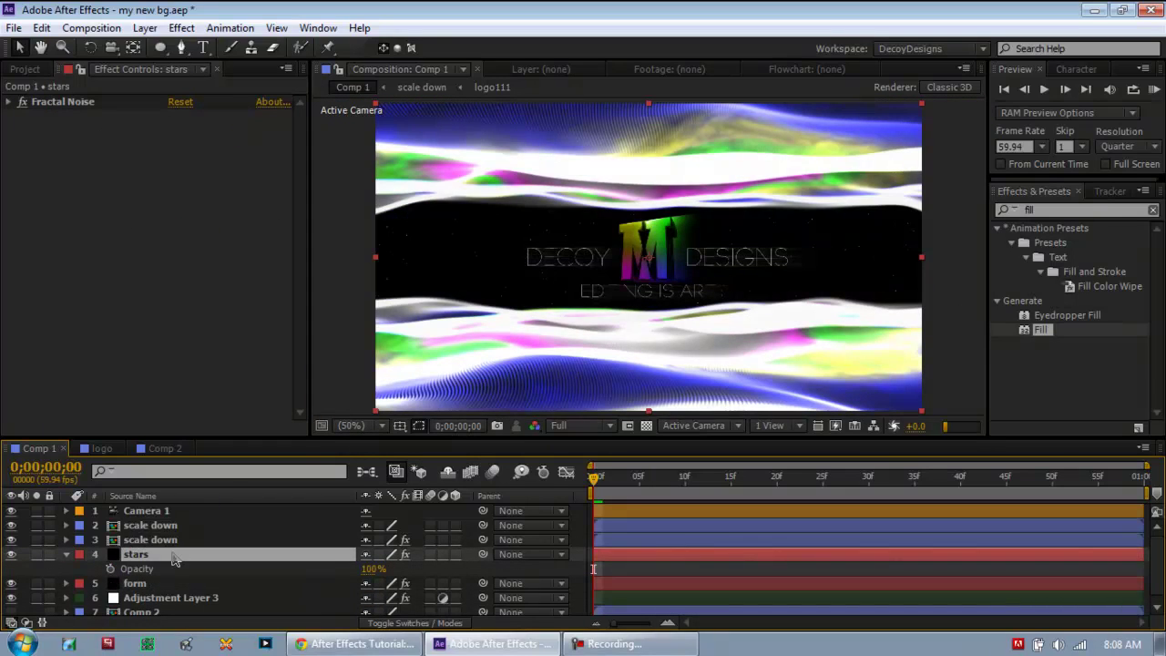
- Try Soft Light and Overlay blending on the flare layer, then revert to Normal
left_click(155, 562)
key("F4")
left_click(411, 566)
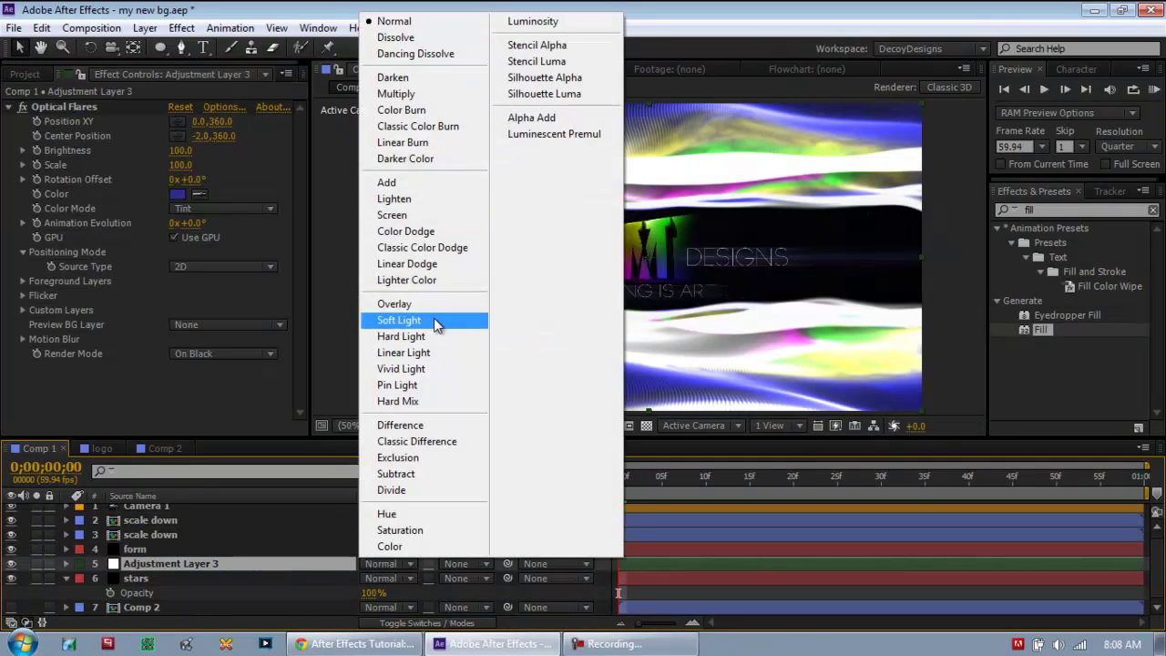
left_click(437, 324)
left_click(411, 564)
left_click(428, 309)
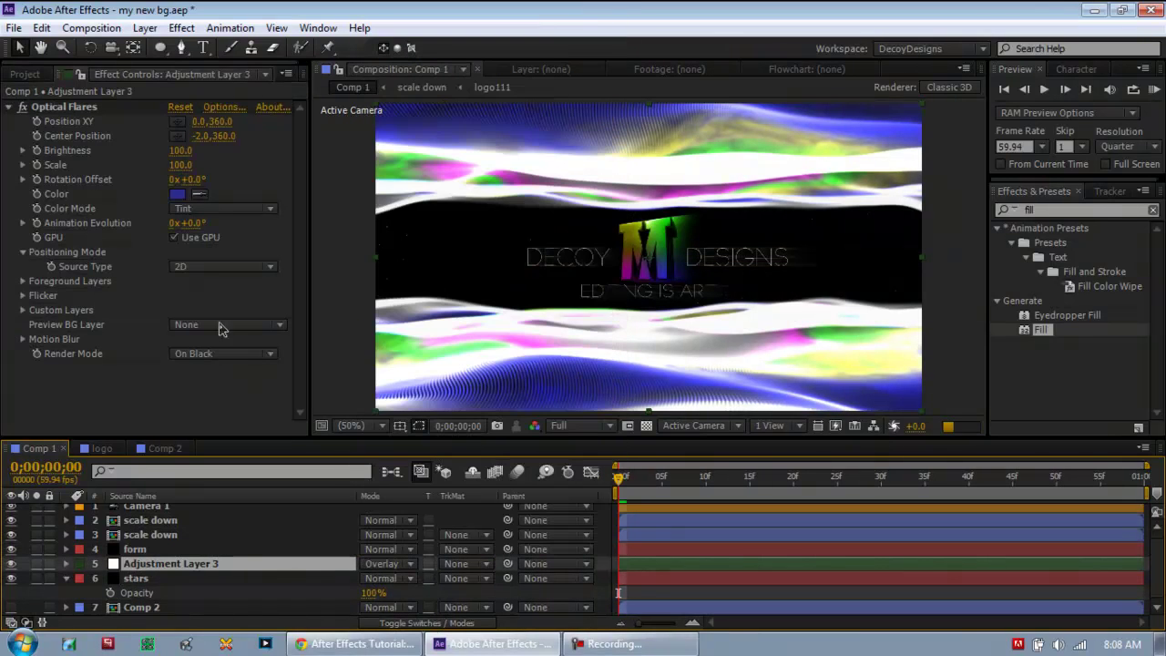
key("ctrl+z")
key("ctrl+z")
key("ctrl+z")
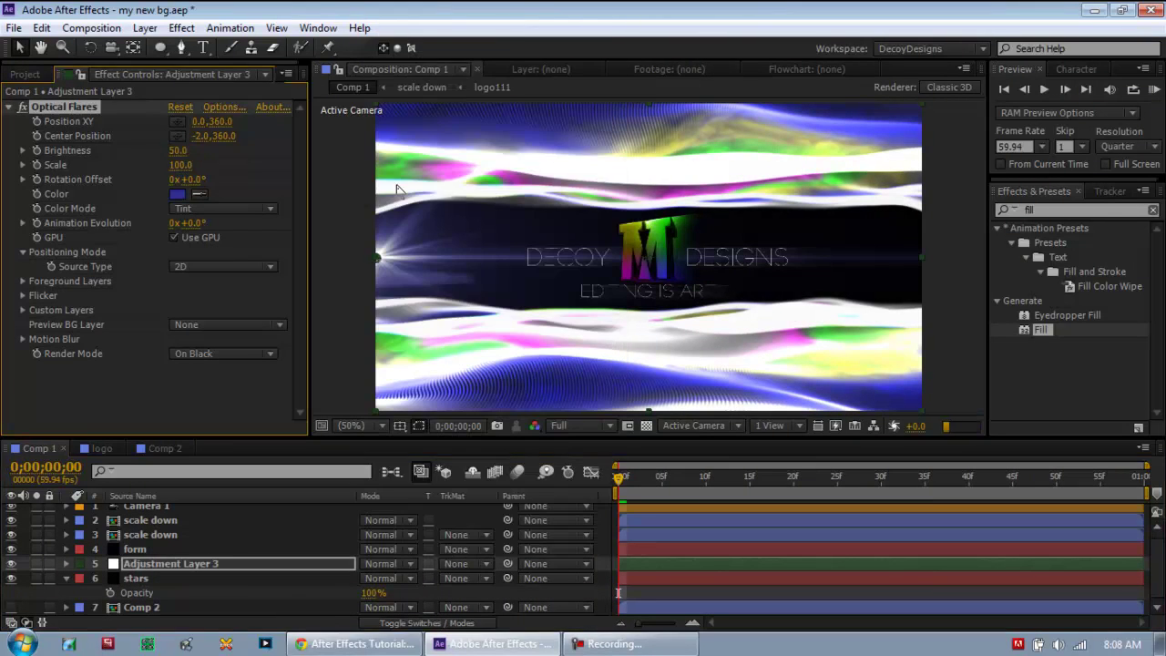
- Set the flare Brightness back to 100
left_click(179, 150)
type("100")
key("Tab")
- Change the Optical Flares colour to cyan, then to white
left_click(88, 176)
left_click(186, 198)
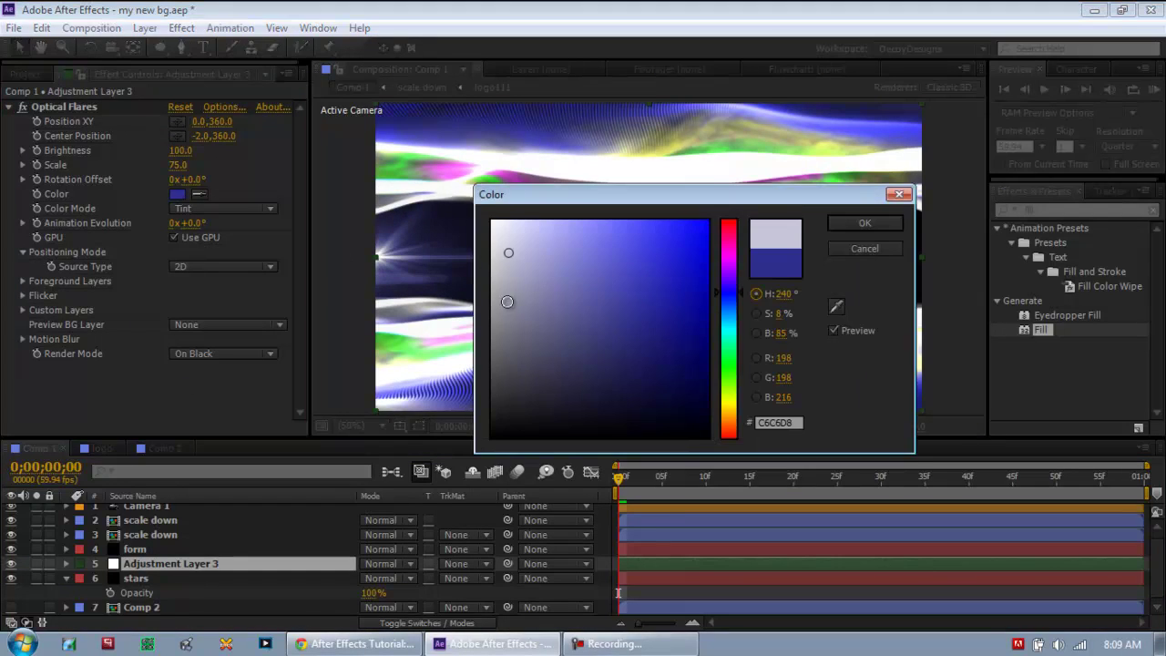
left_click(486, 225)
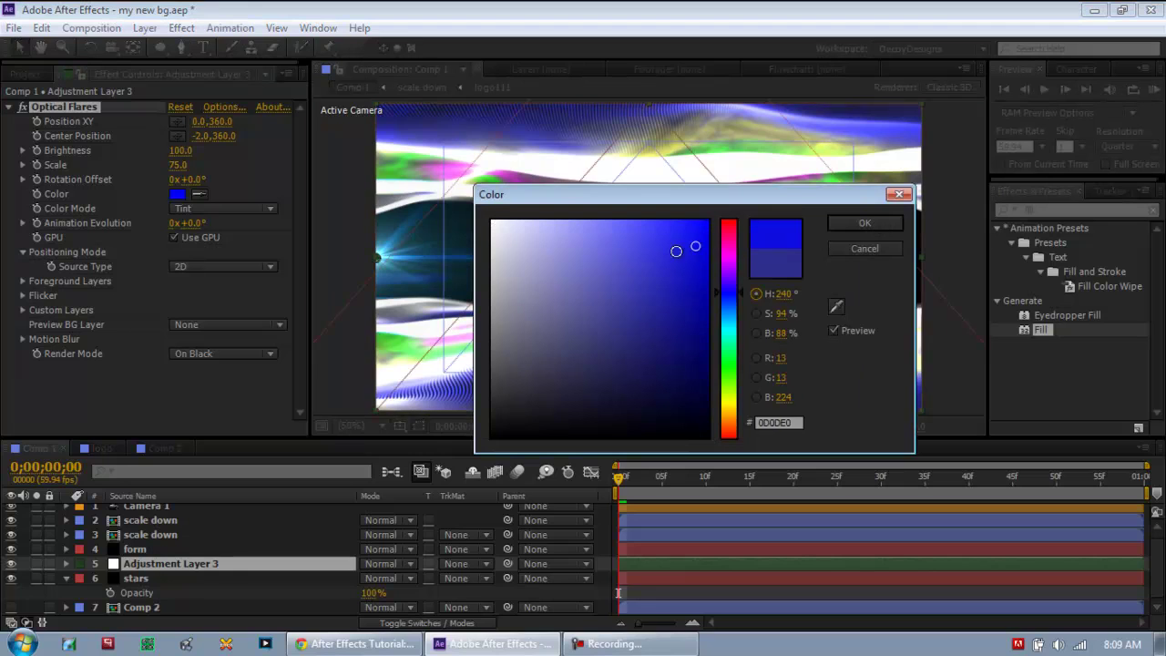
key("Return")
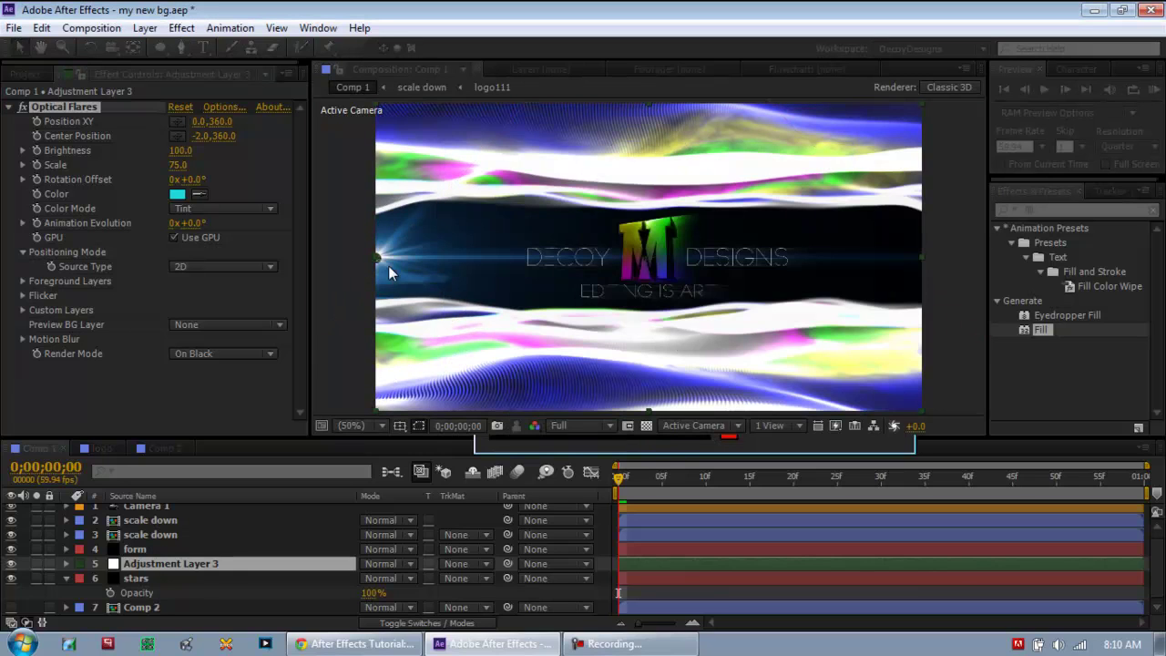
left_click(177, 194)
left_click(488, 225)
key("Return")
- Try a 4-Color Gradient in Color blending mode on Adjustment Layer 3, then delete it
type("4-")
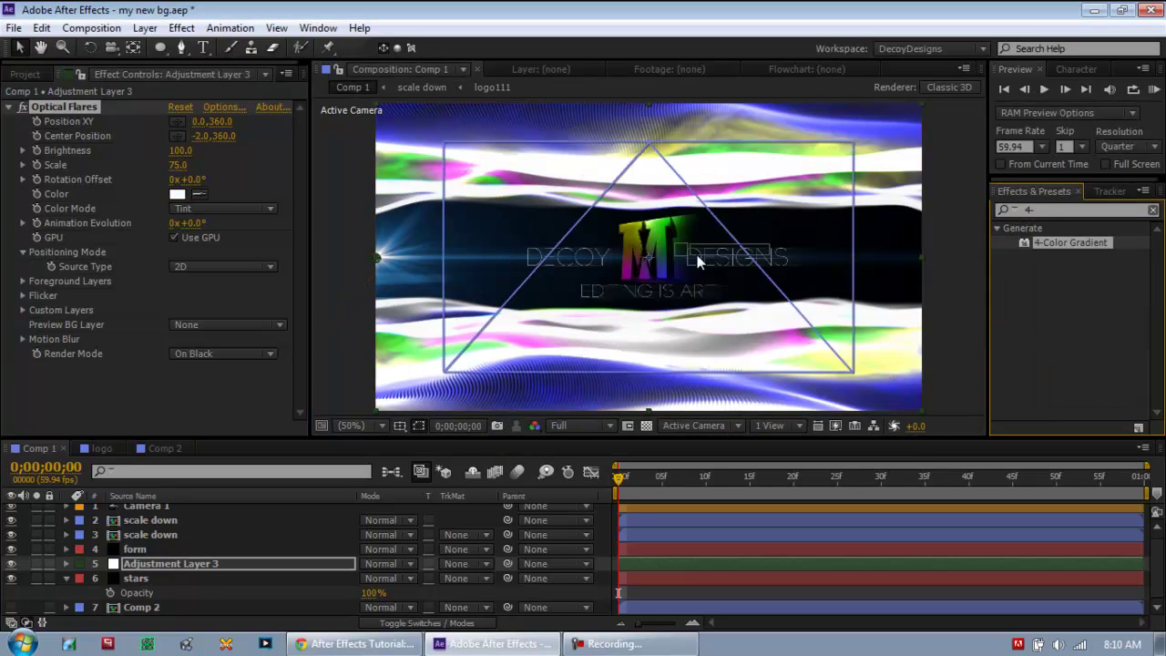
left_click_drag(698, 262, 372, 270)
scroll(185, 303, "down", 5)
left_click(208, 383)
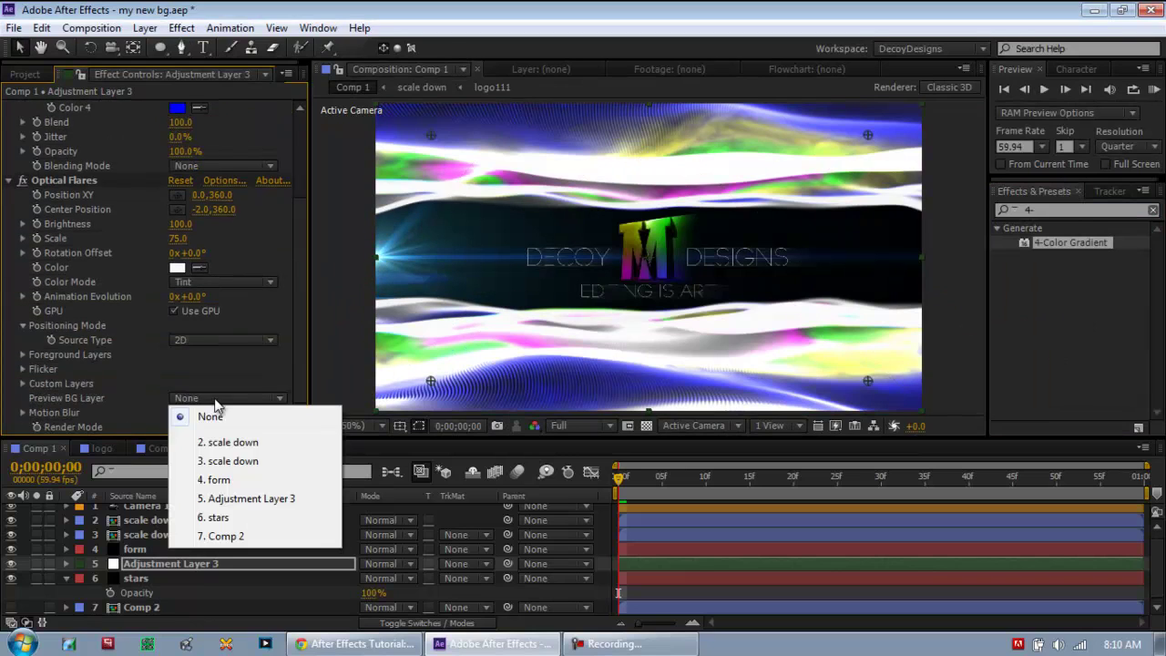
key("Escape")
scroll(209, 382, "up", 5)
left_click(223, 296)
left_click(244, 290)
left_click(261, 301)
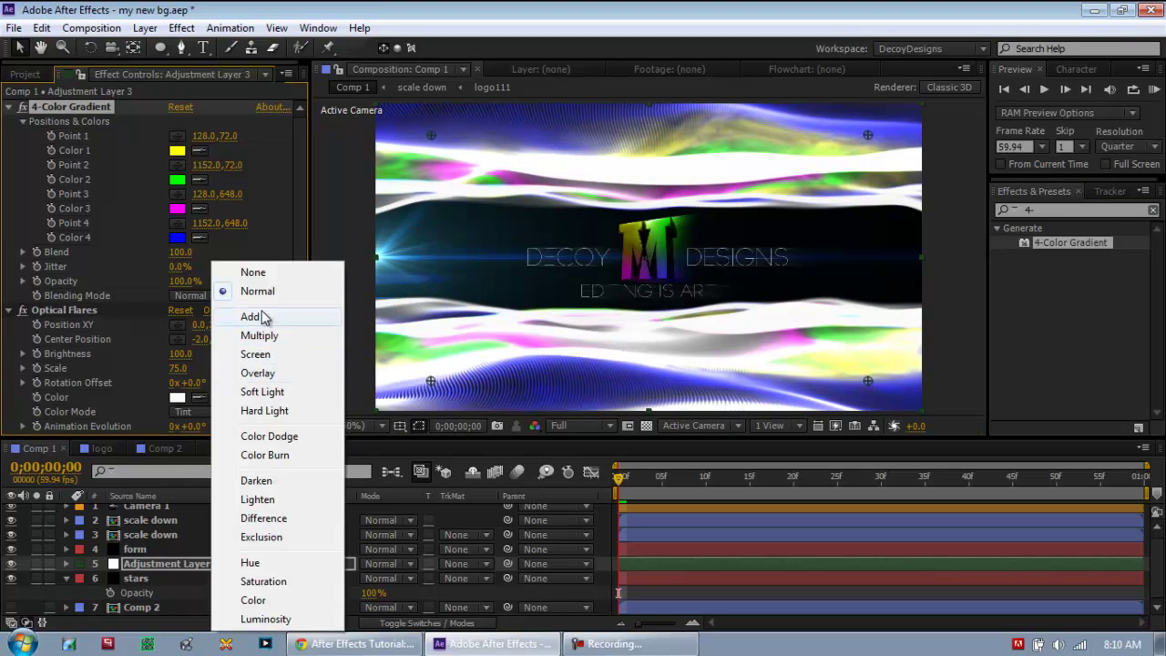
left_click(264, 598)
key("Delete")
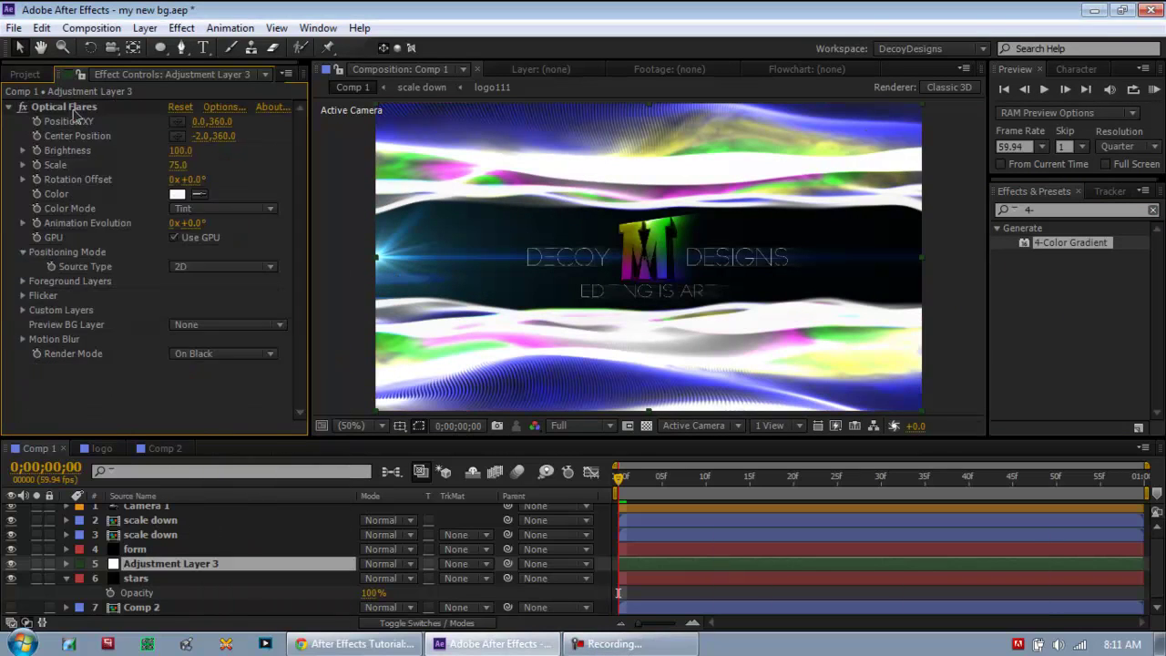
- Set the Optical Flares colour to black
left_click(224, 215)
left_click(212, 215)
left_click(178, 194)
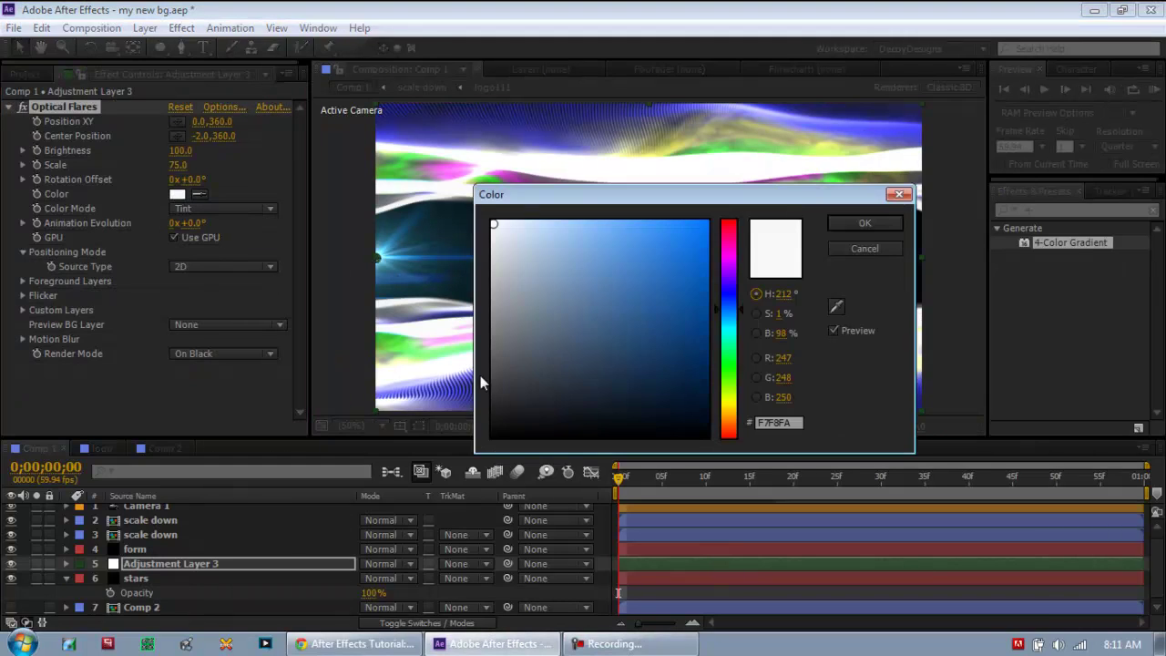
left_click(482, 383)
key("Return")
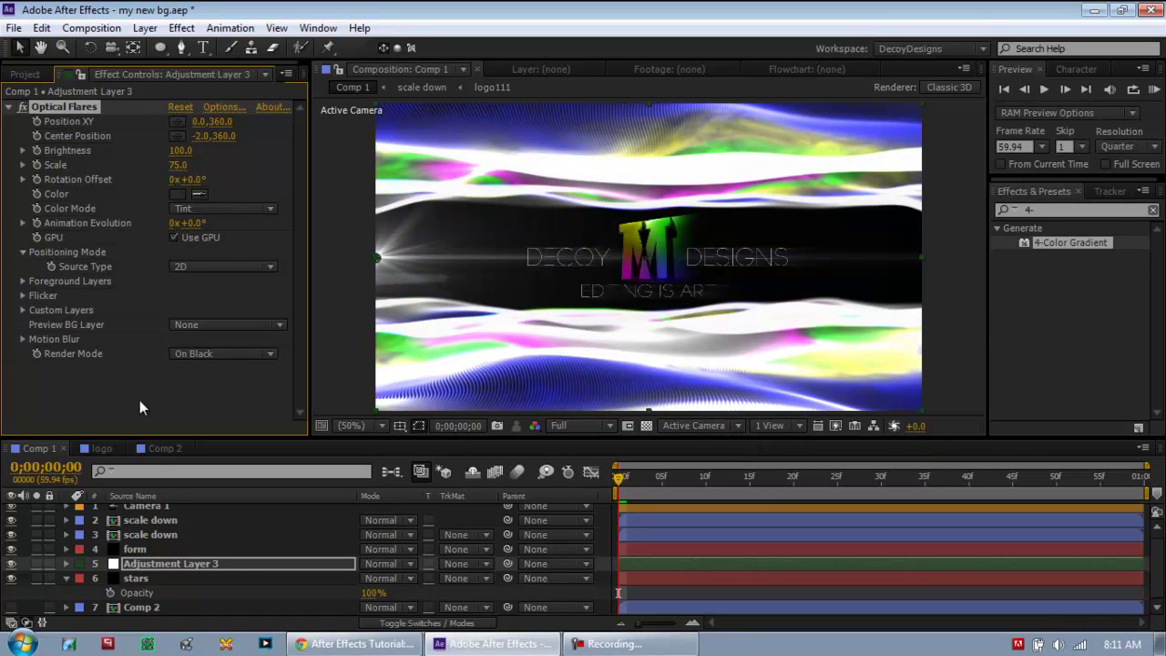
left_click(148, 510)
- Create a new top adjustment layer named 'colour'
key("ctrl+alt+y")
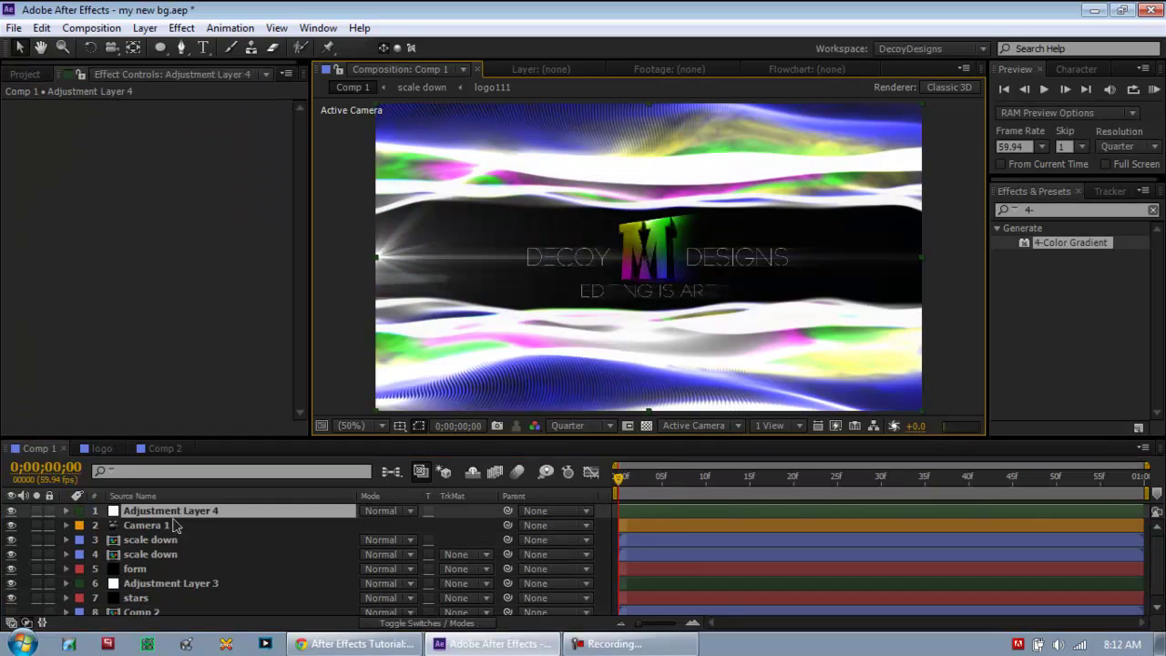
right_click(356, 357)
key("Escape")
key("Return")
type("colour")
- Apply the CC 1 Top Layer preset and the Goston (64) Magic Bullet look to it
left_click(1153, 211)
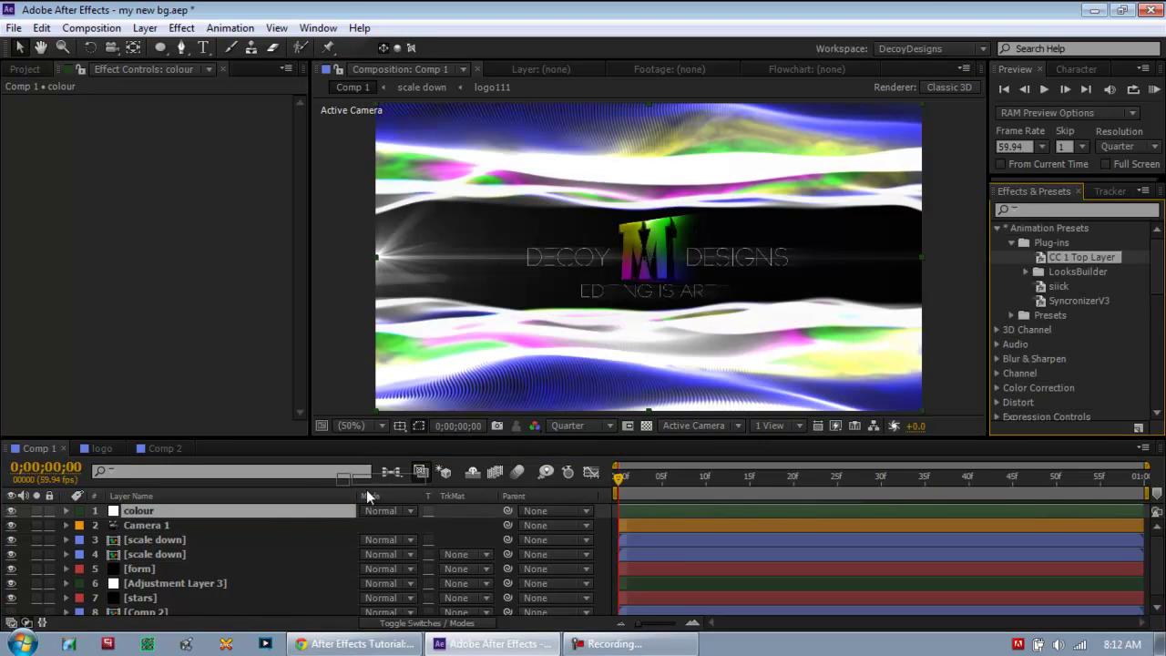
left_click_drag(1081, 257, 227, 510)
left_click(9, 101)
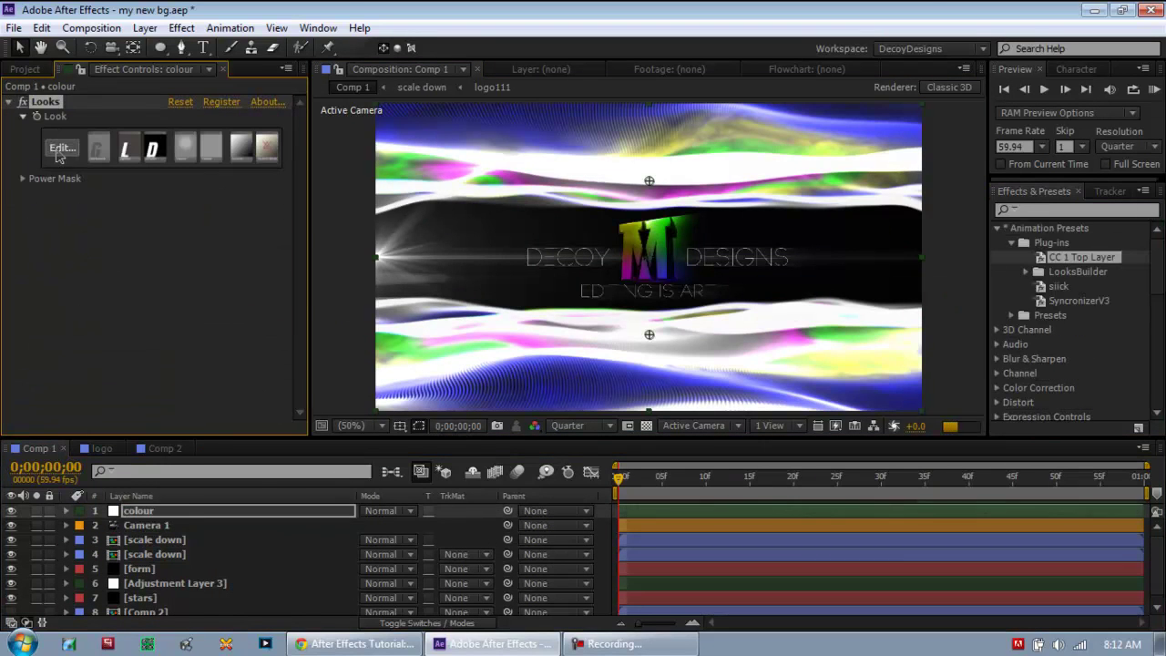
left_click(57, 150)
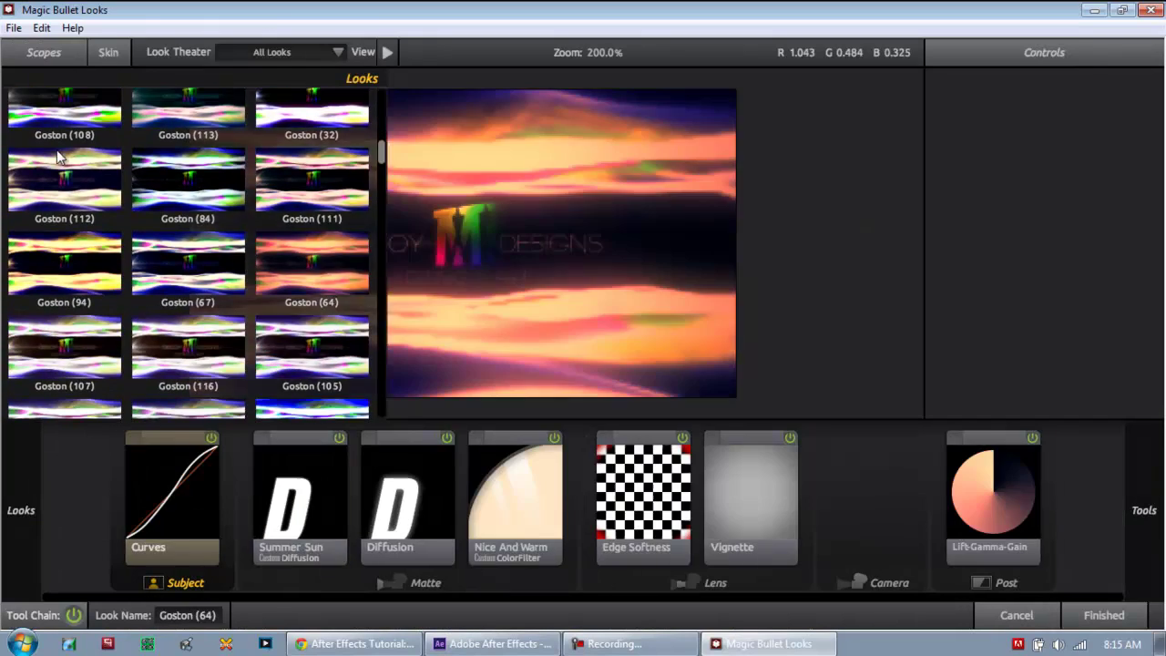
left_click(57, 150)
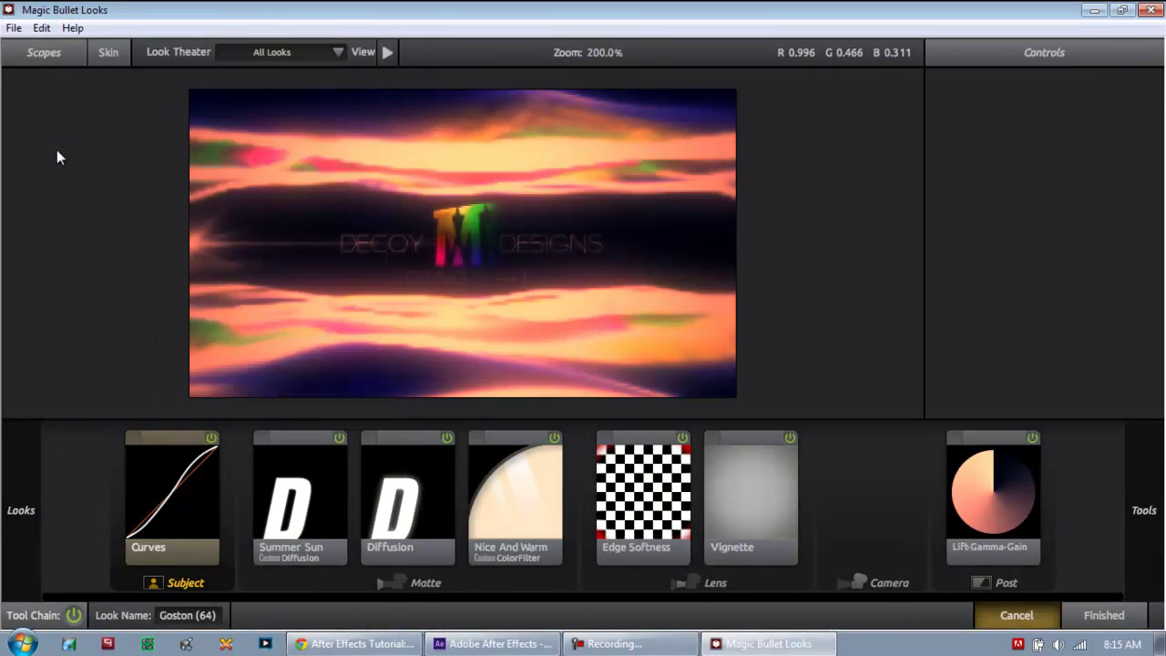
key("Return")
- Set the preview to Full resolution and add Comp 1 to the Render Queue
key("Down")
key("Return")
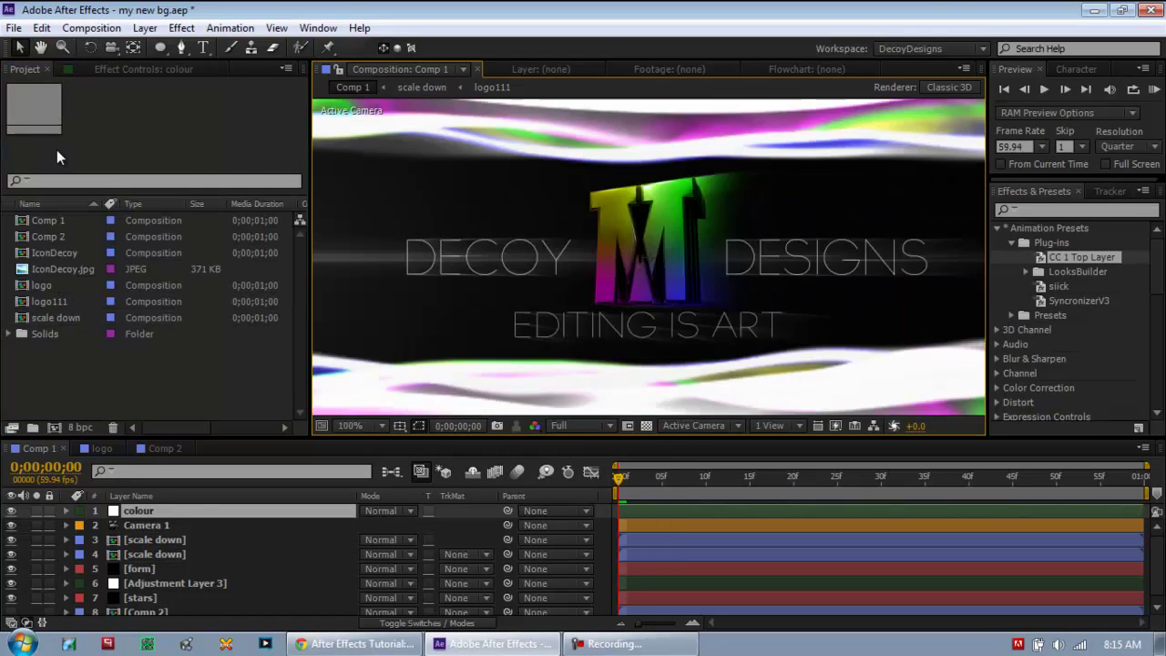
key("ctrl+m")
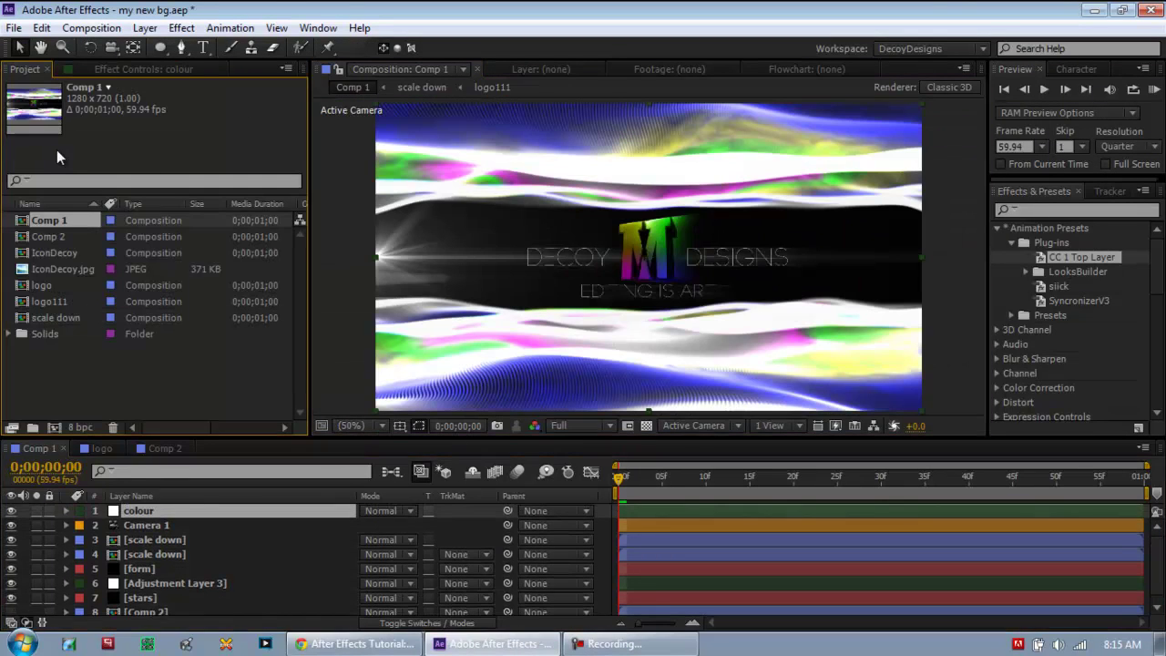
- Set the output module format to JPEG Sequence
left_click(141, 558)
left_click(637, 120)
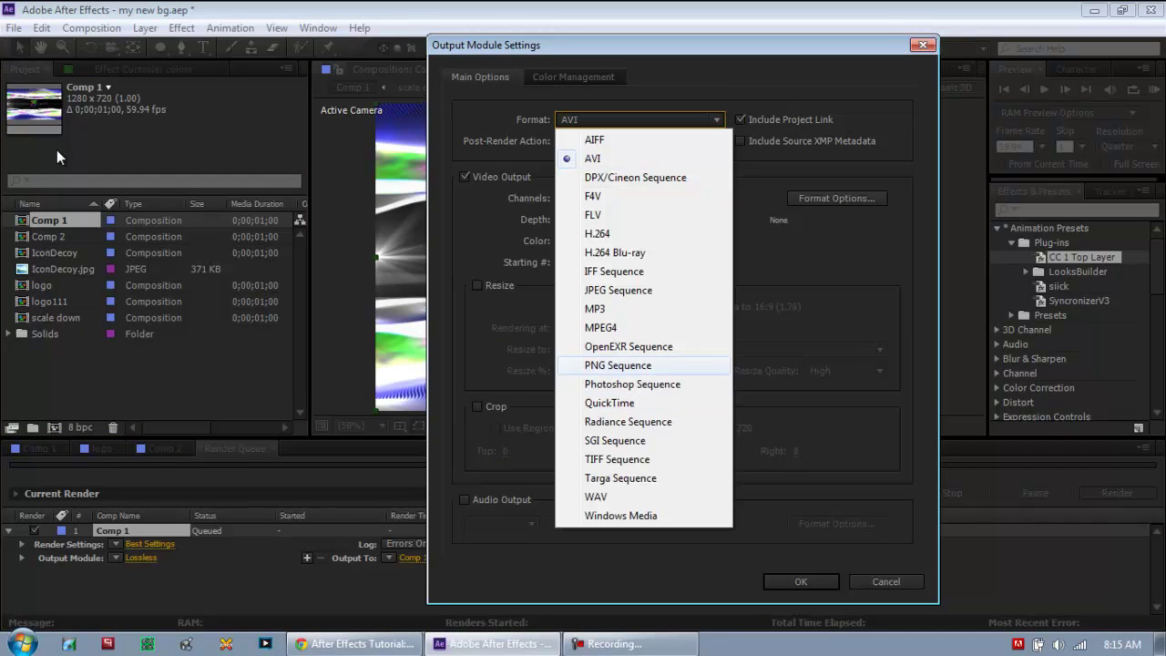
left_click(618, 365)
left_click(705, 341)
left_click(637, 119)
left_click(618, 290)
left_click(661, 440)
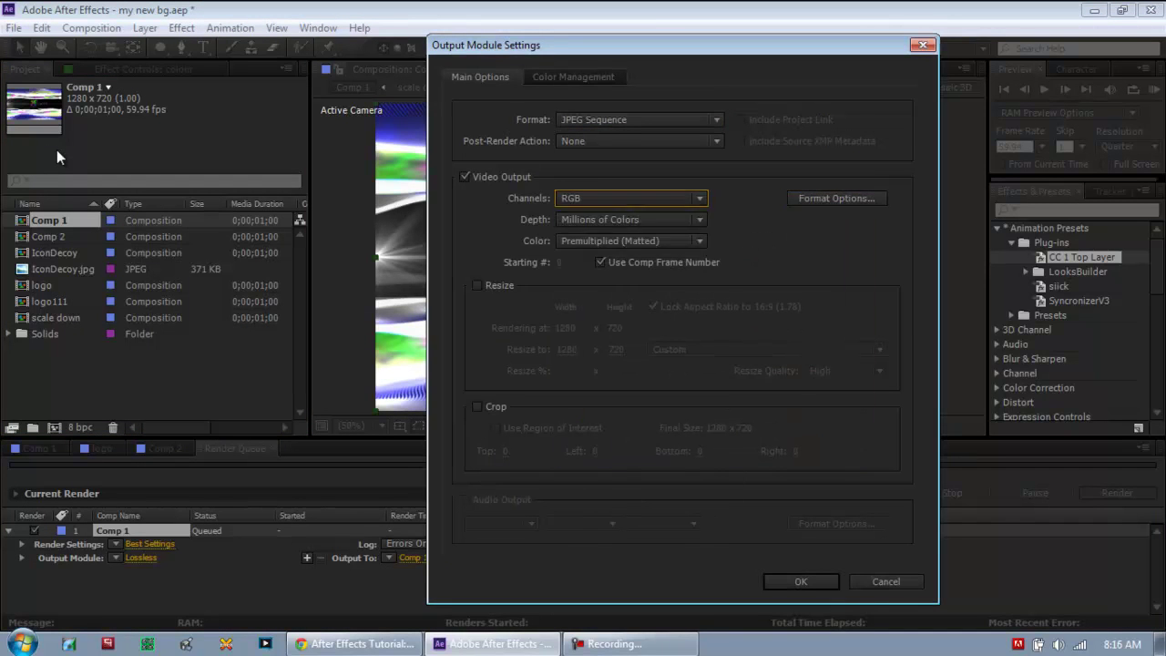
left_click(573, 77)
left_click(800, 581)
- Name the output 'new bg', limit rendering to one frame, and render
left_click(441, 557)
type("new bg")
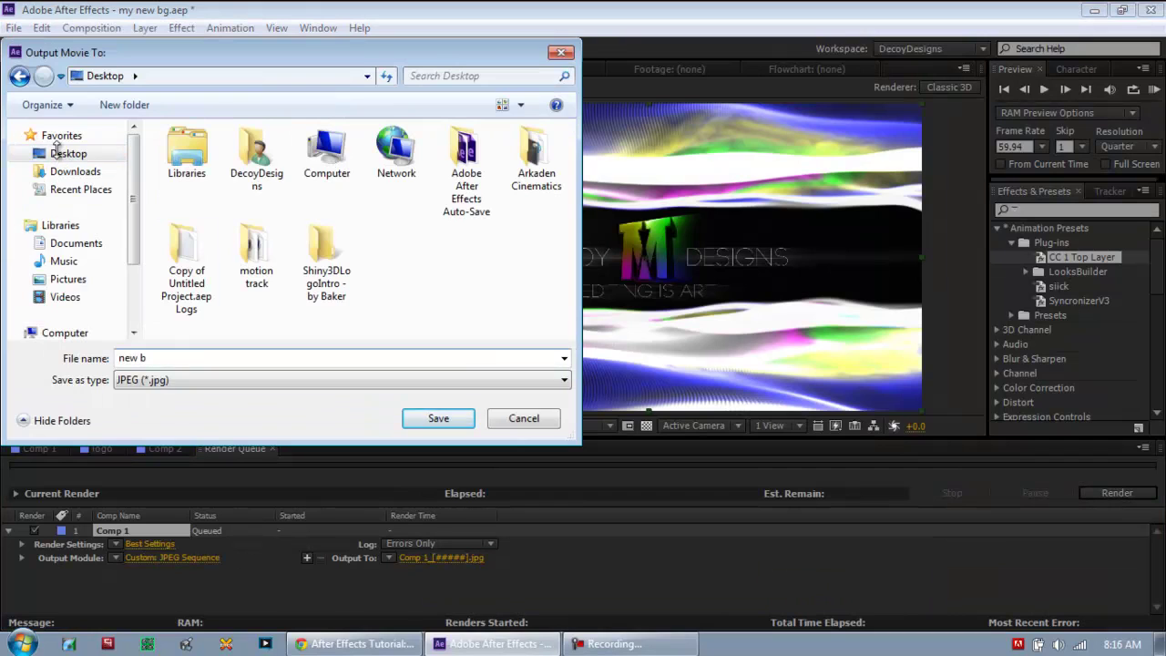
key("Return")
left_click(149, 544)
left_click(867, 409)
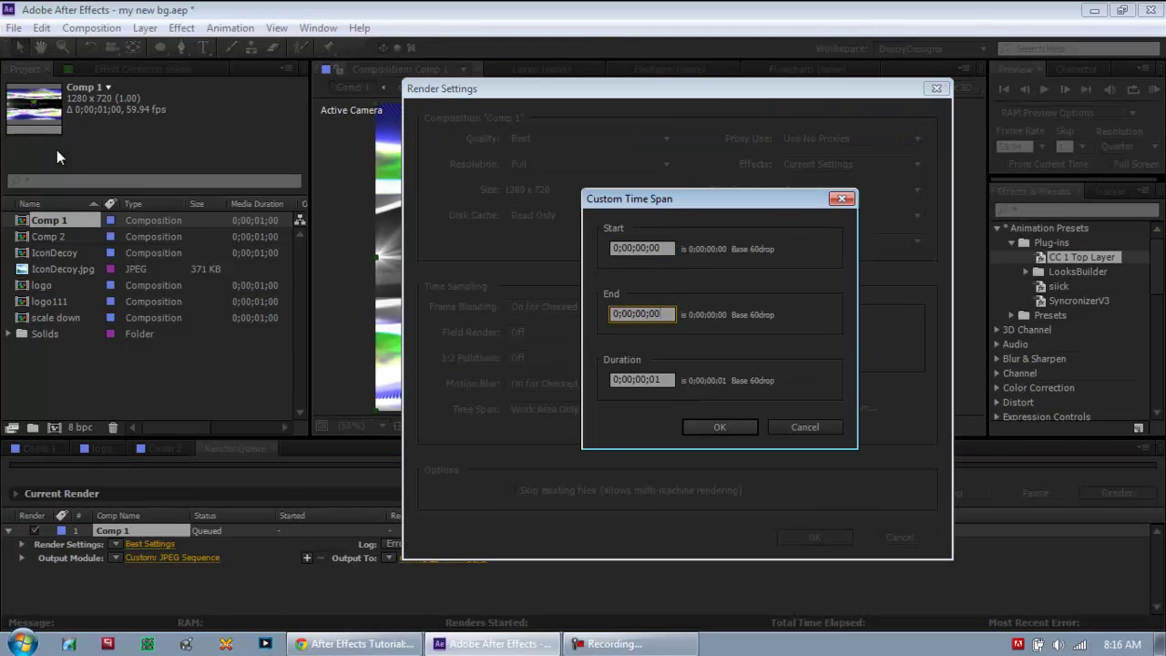
key("Return")
key("Return")
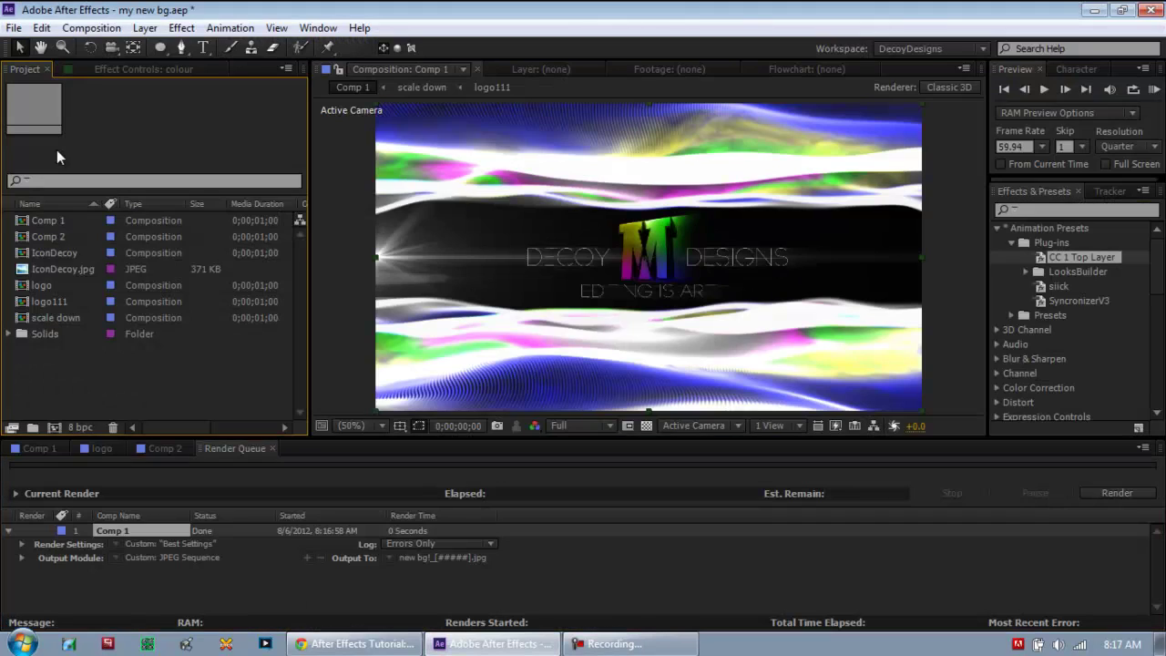
- Resize Comp 1 to 1366 x 768 in Composition Settings
key("ctrl+k")
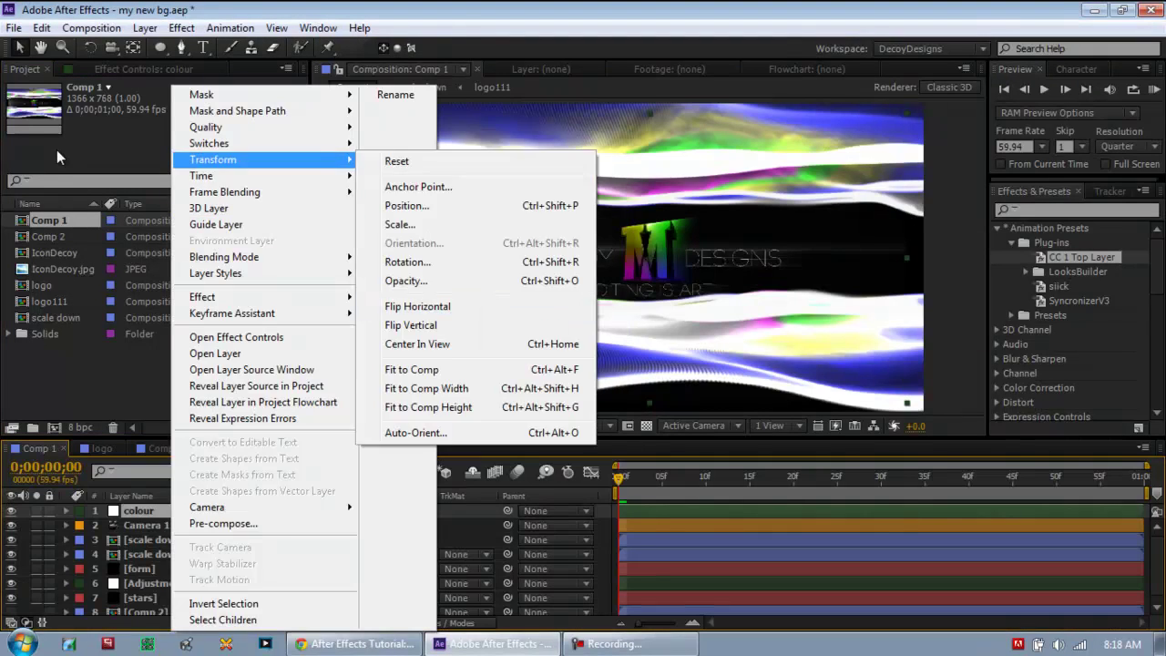
key("ctrl+Down")
key("ctrl+Down")
key("ctrl+Down")
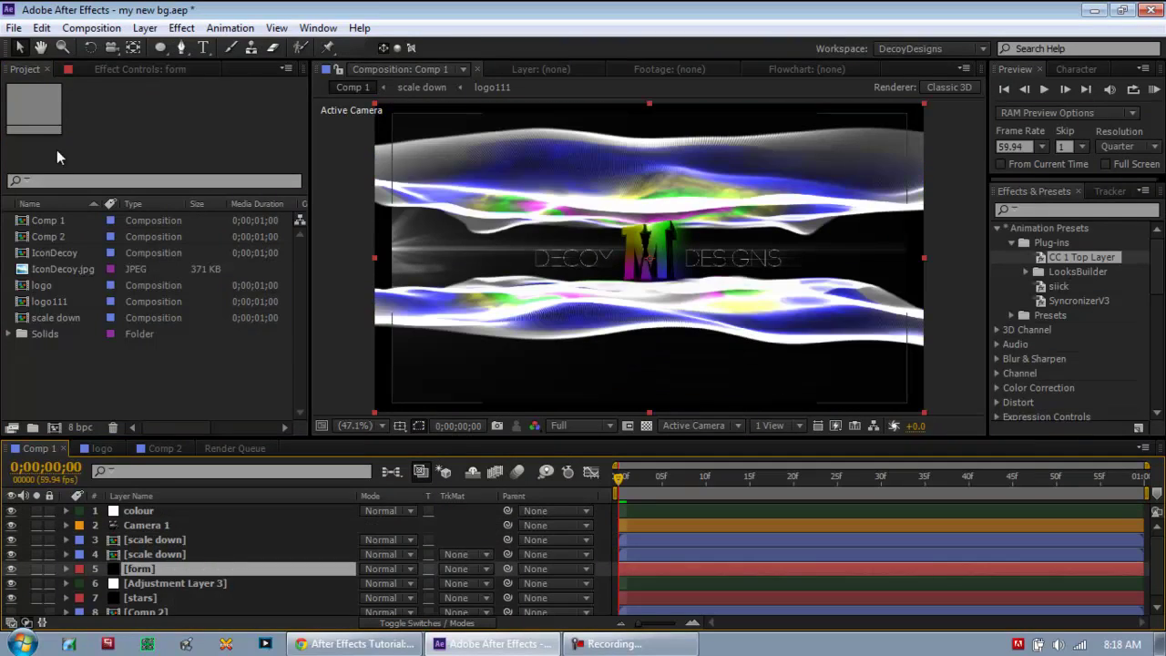
key("ctrl+Down")
key("ctrl+Down")
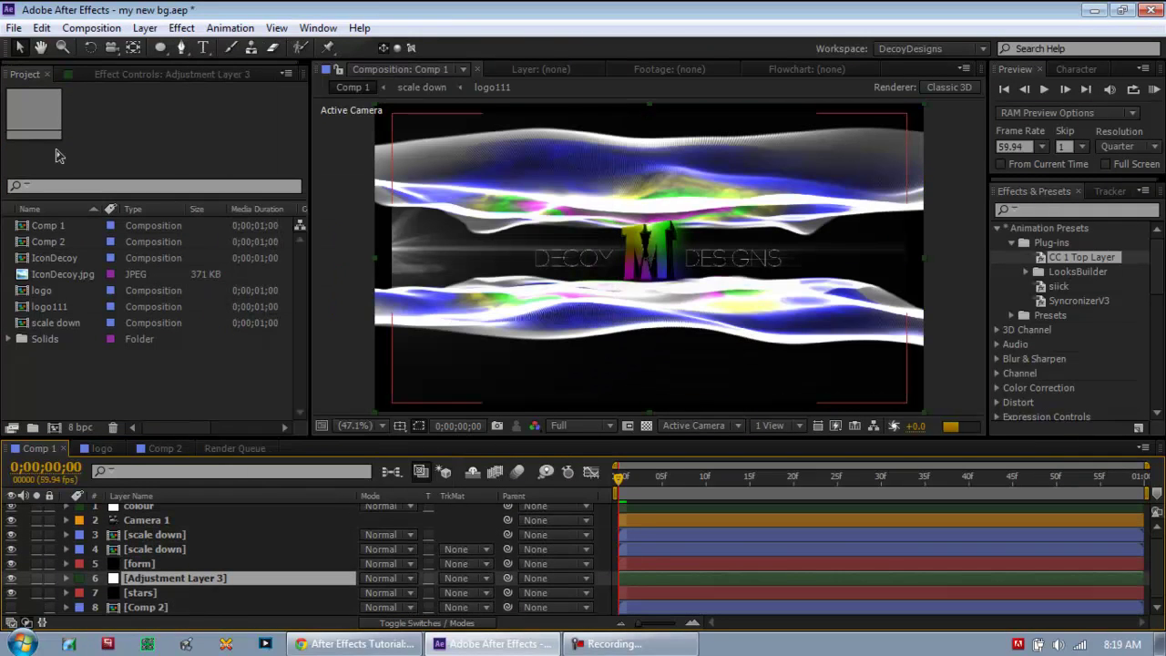
key("Menu")
key("Down")
key("Down")
key("Down")
key("Escape")
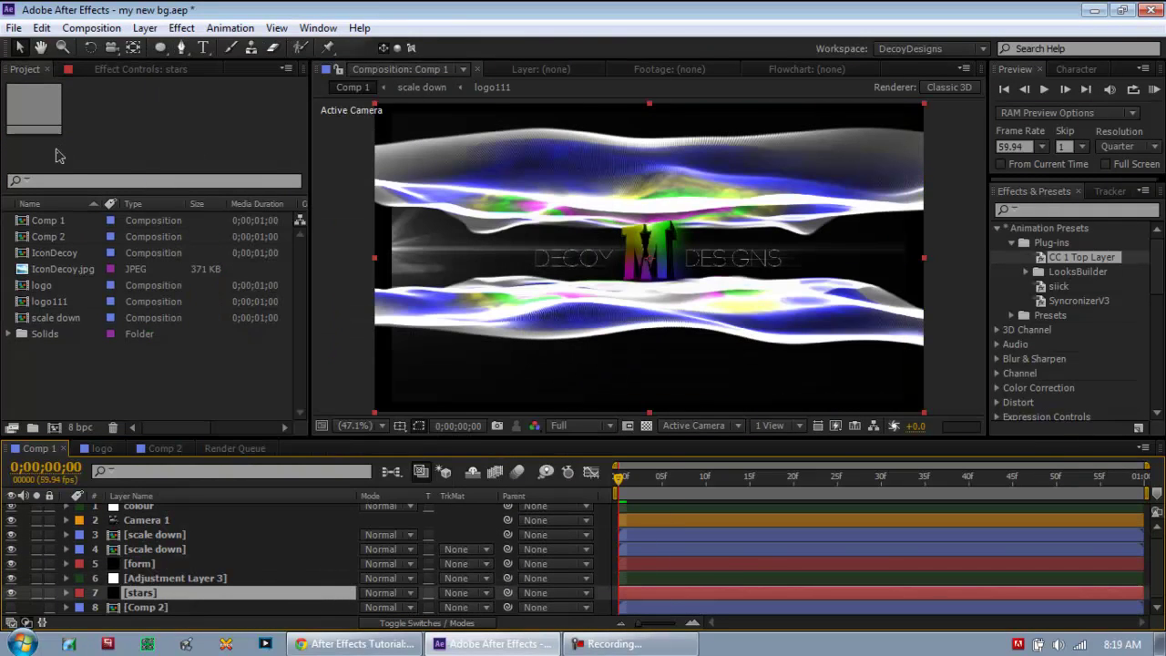
- Delete the colour grading layer and scale Adjustment Layer 3 to 113.7%
key("ctrl+Down")
key("Menu")
key("Escape")
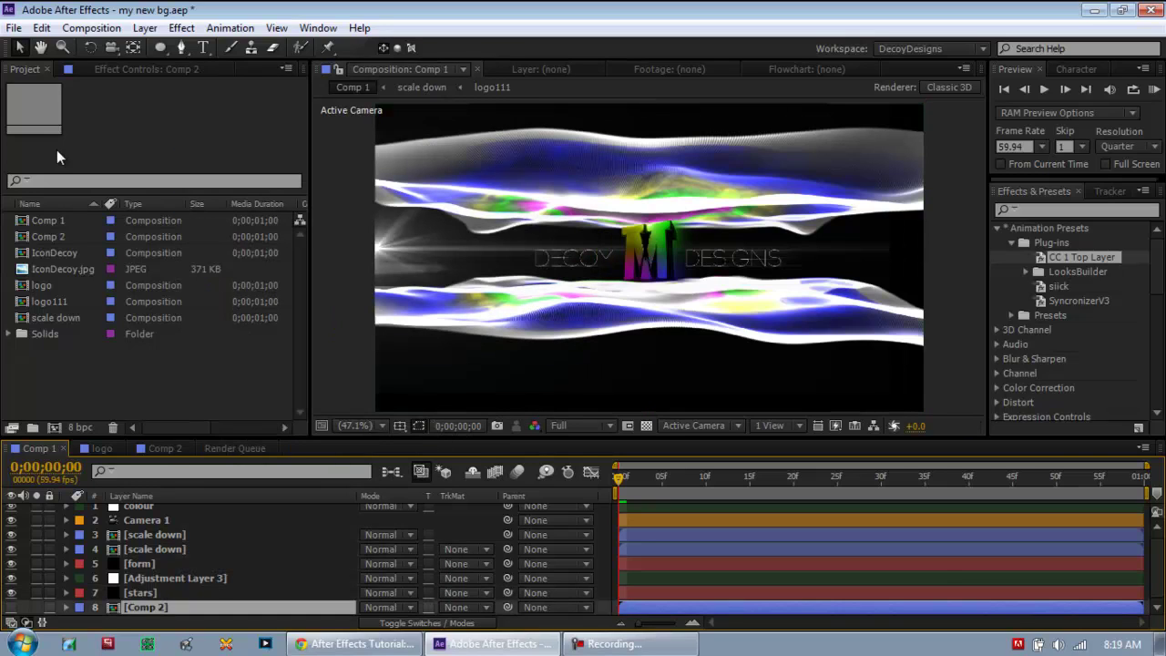
key("ctrl+Up")
key("ctrl+Up")
key("ctrl+Up")
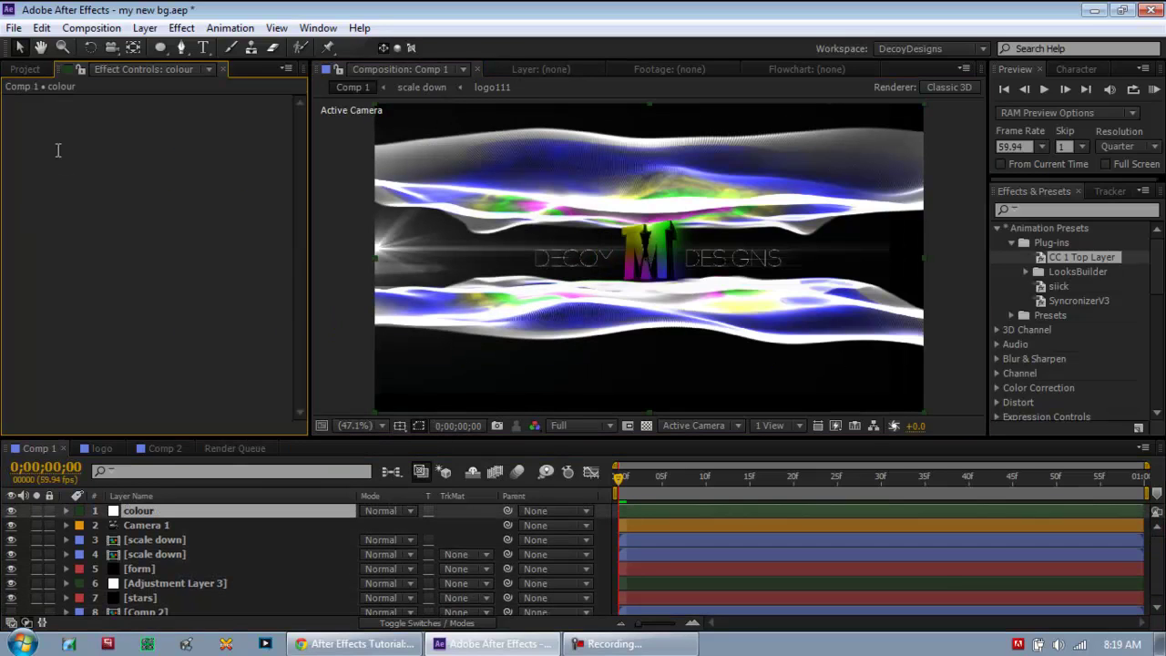
key("ctrl+Up")
key("ctrl+Up")
key("ctrl+Up")
key("ctrl+Up")
key("ctrl+Down")
key("ctrl+Down")
key("ctrl+Down")
key("s")
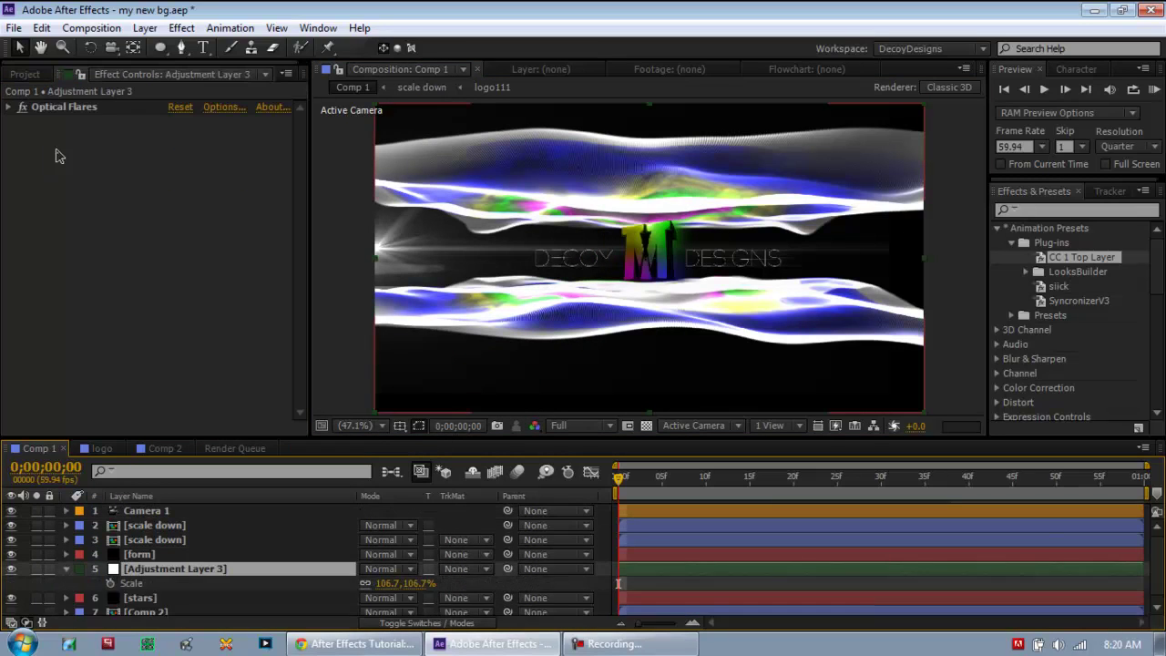
key("ctrl+alt+shift+j")
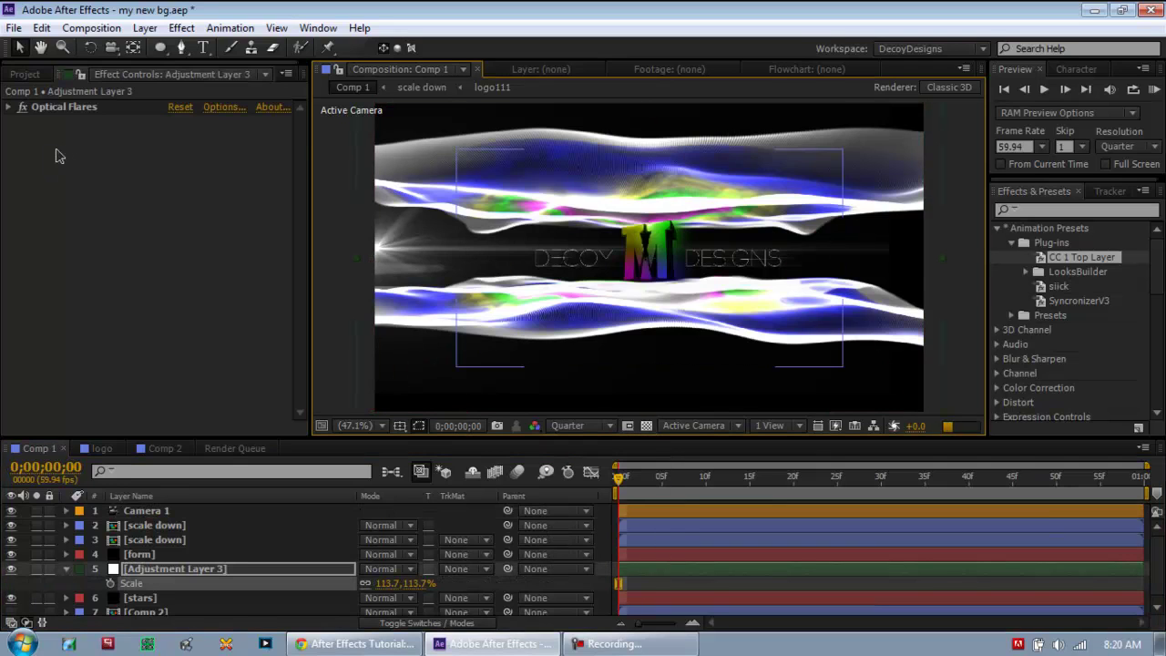